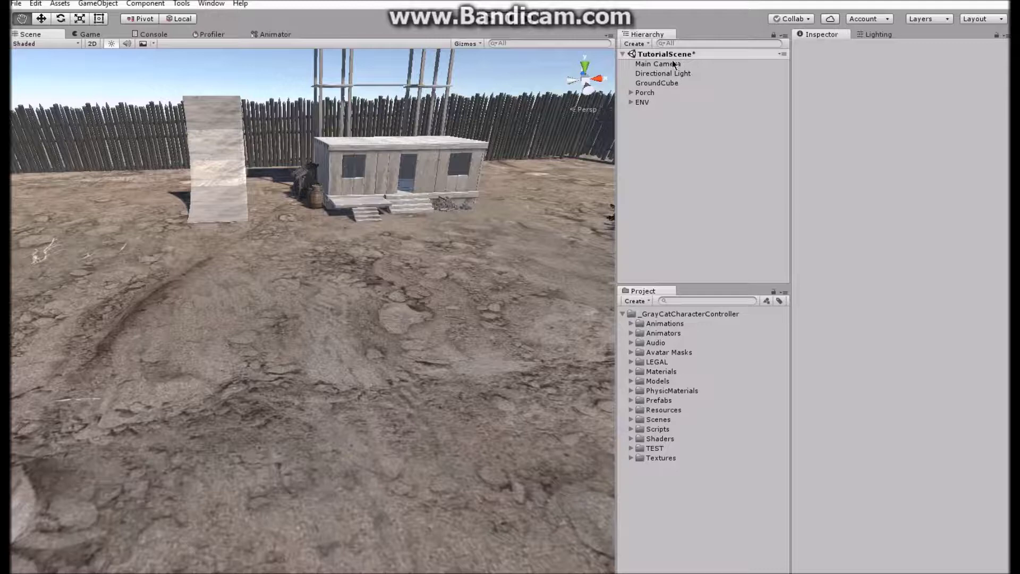
# Inspect the ground cube, porch and environment objects that make up the scene.
pyautogui.click(672, 85)
pyautogui.click(671, 92)
pyautogui.click(668, 100)
pyautogui.moveTo(406, 230); pyautogui.dragTo(441, 223, button='right')
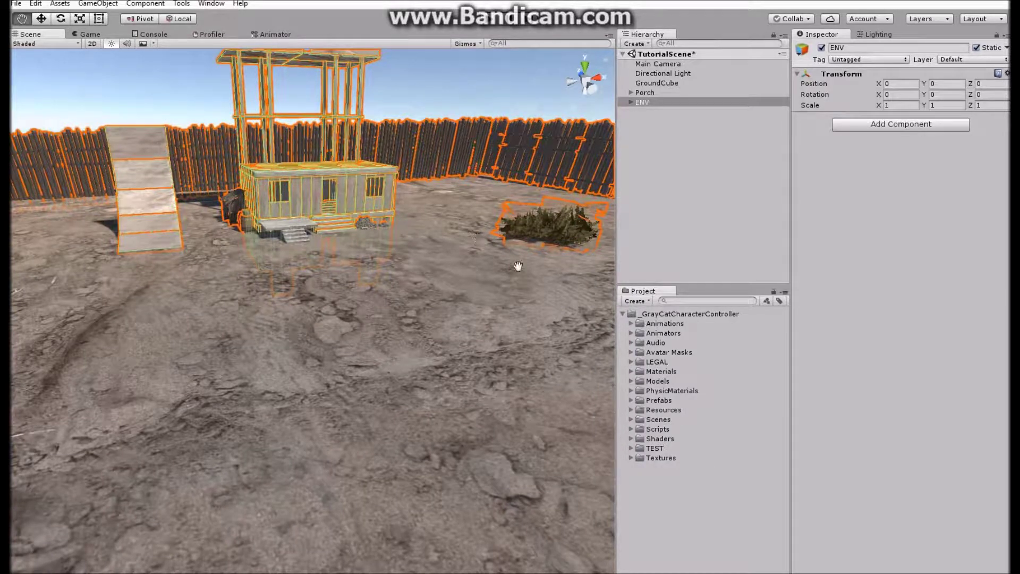
pyautogui.click(637, 210)
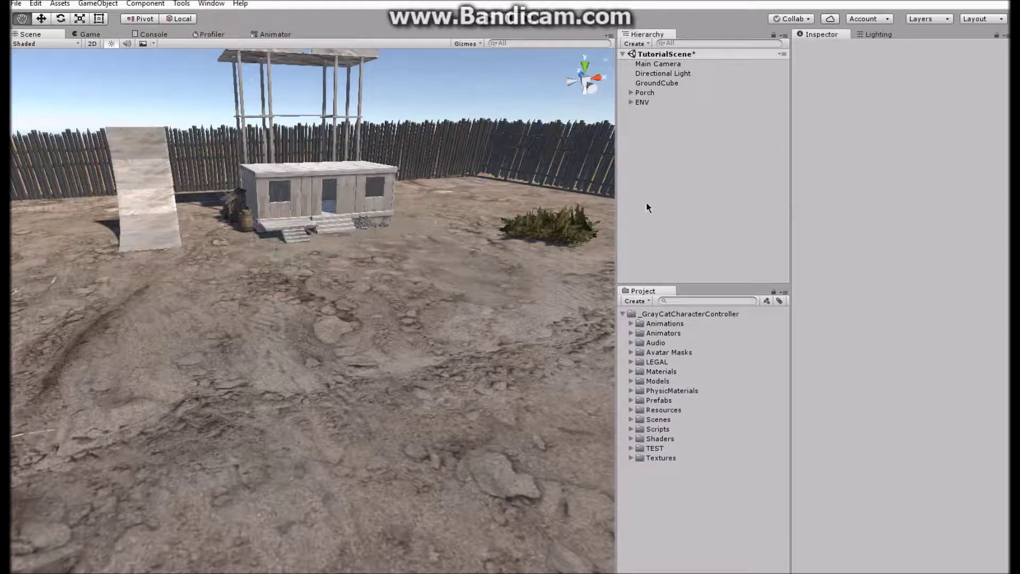
# Place the Challenger_1mesh humanoid model on the open ground in front of the house, at about X -40.7, Z -11.4.
pyautogui.click(631, 381)
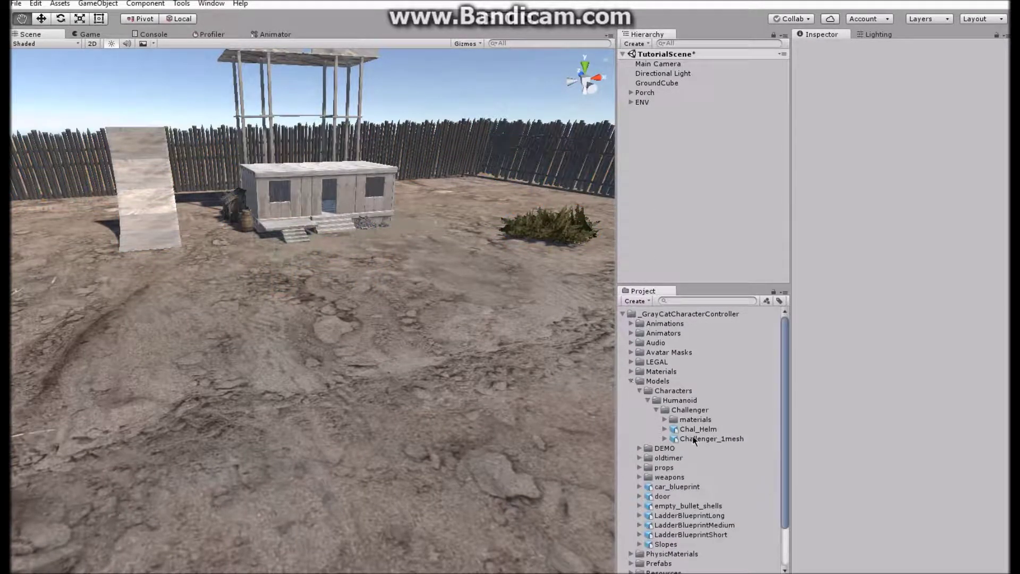
pyautogui.moveTo(471, 438); pyautogui.dragTo(343, 398)
pyautogui.press('w')
pyautogui.moveTo(343, 397); pyautogui.dragTo(376, 396, button='right')
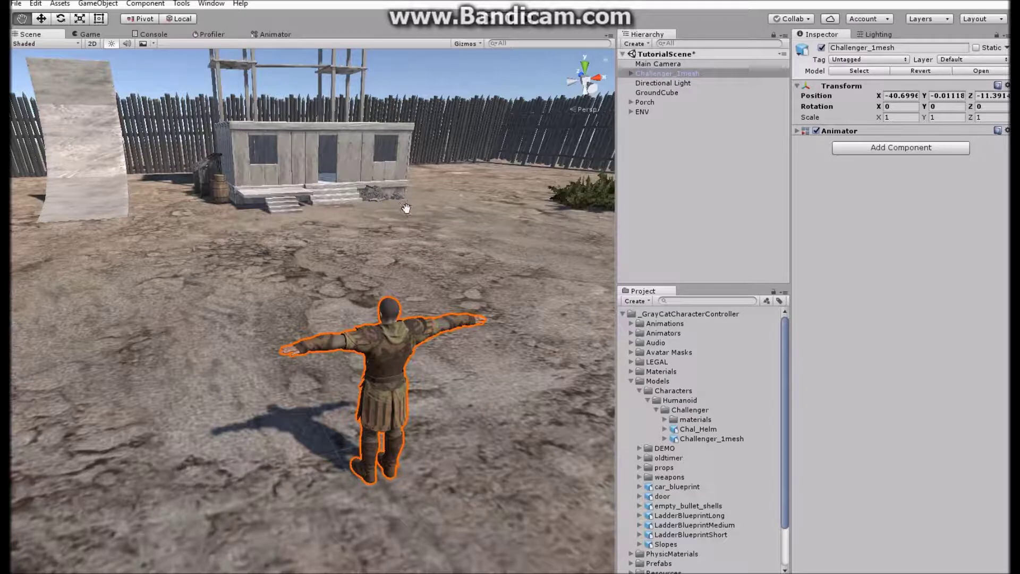
# Create a third-person player from Challenger_1mesh with the Third Person Creator, using the character name PLAYER.
pyautogui.click(181, 4)
pyautogui.moveTo(255, 16)
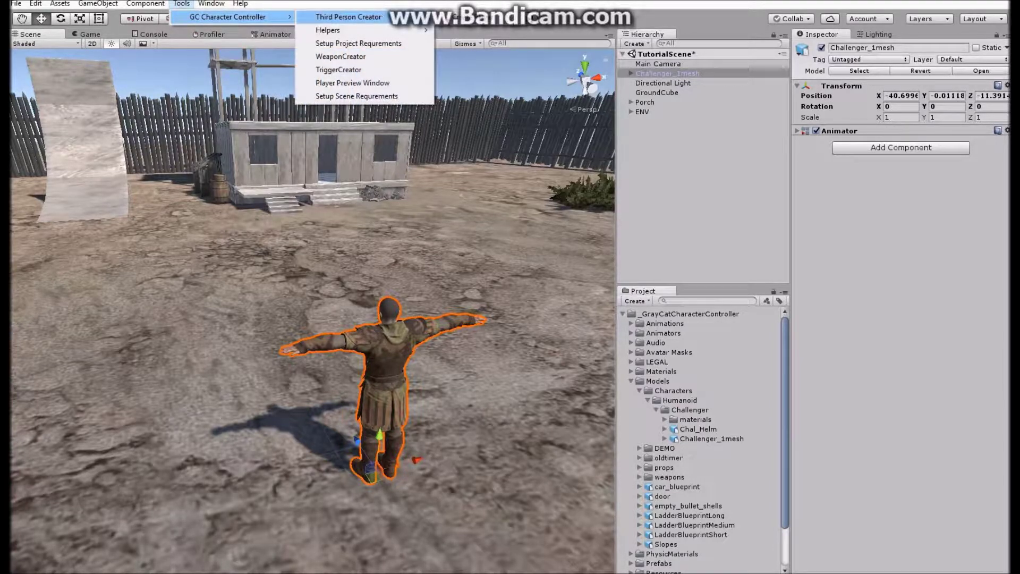
pyautogui.click(372, 16)
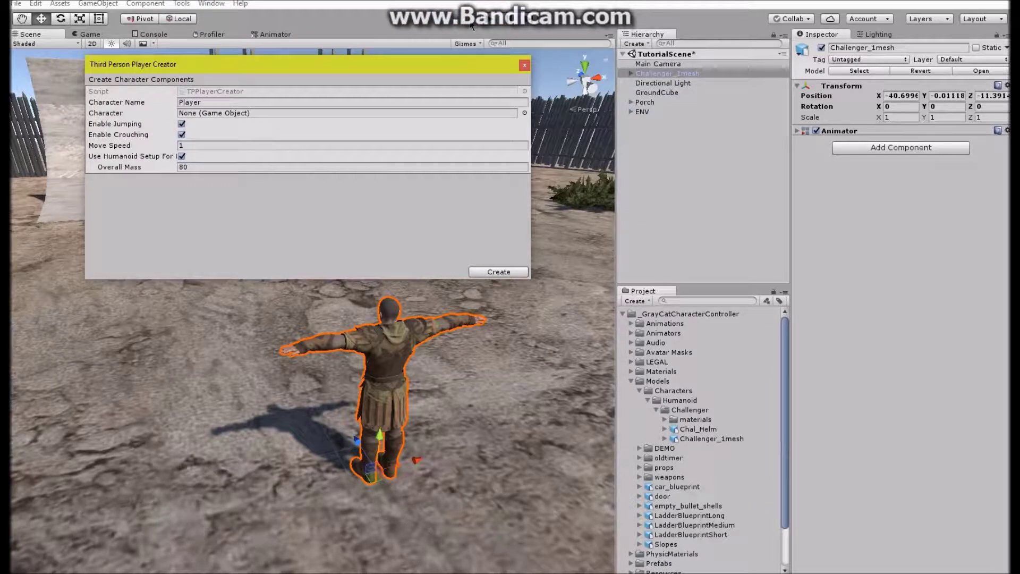
pyautogui.moveTo(671, 71); pyautogui.dragTo(216, 112)
pyautogui.click(275, 101)
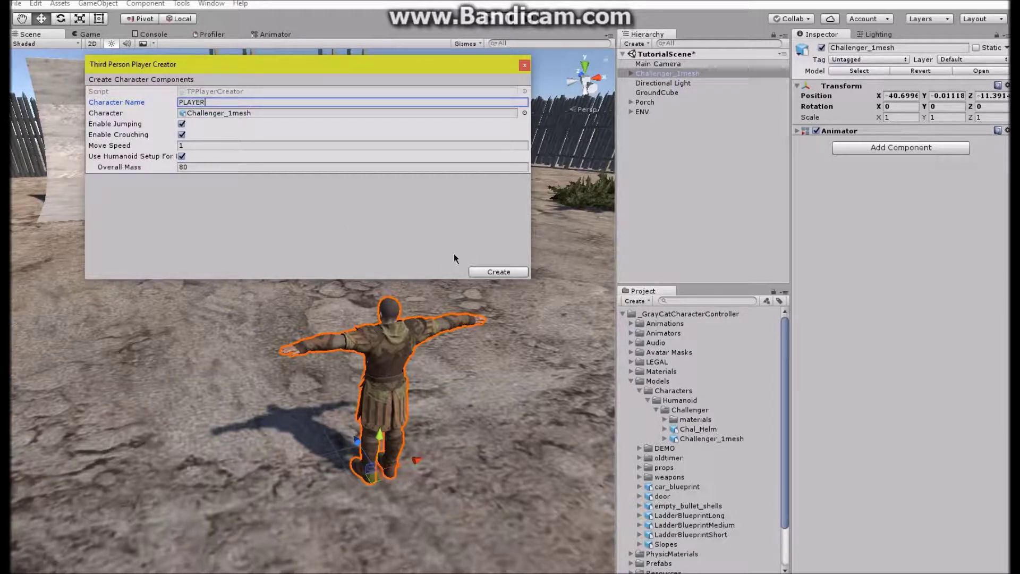
pyautogui.click(497, 272)
# Review the components on PLAYER, including the Slope Control, Ragdoll Manager Hum and Player Control scripts.
pyautogui.keyDown('alt'); pyautogui.moveTo(495, 273); pyautogui.dragTo(501, 259); pyautogui.keyUp('alt')
pyautogui.scroll(4, 501, 258)
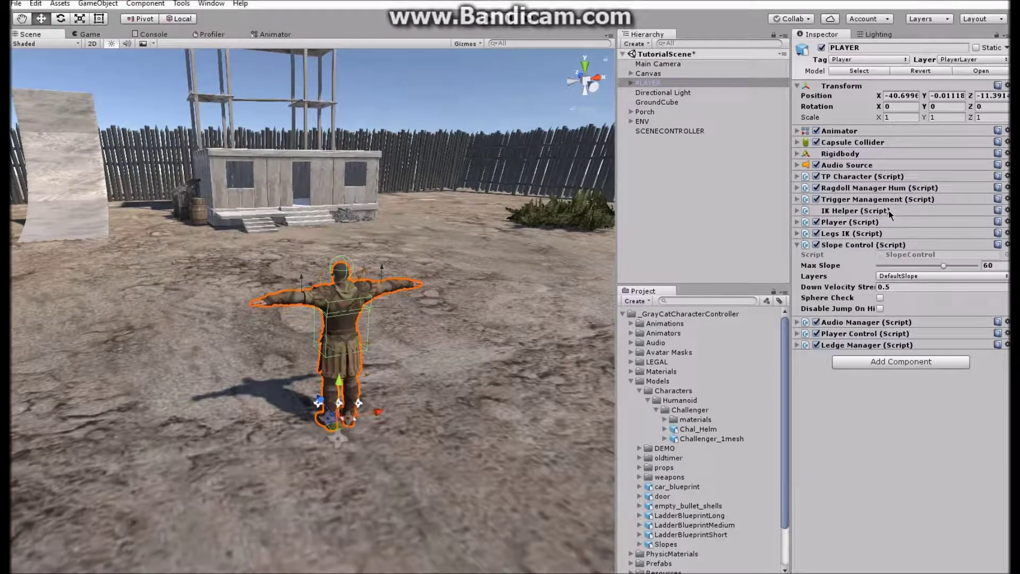
pyautogui.click(877, 245)
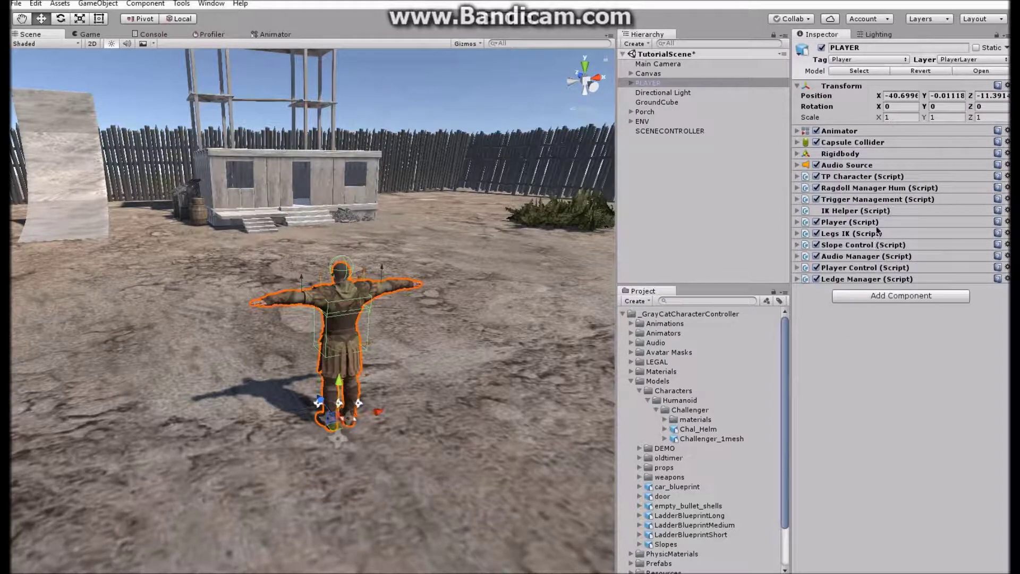
pyautogui.click(882, 189)
pyautogui.click(881, 189)
pyautogui.click(878, 269)
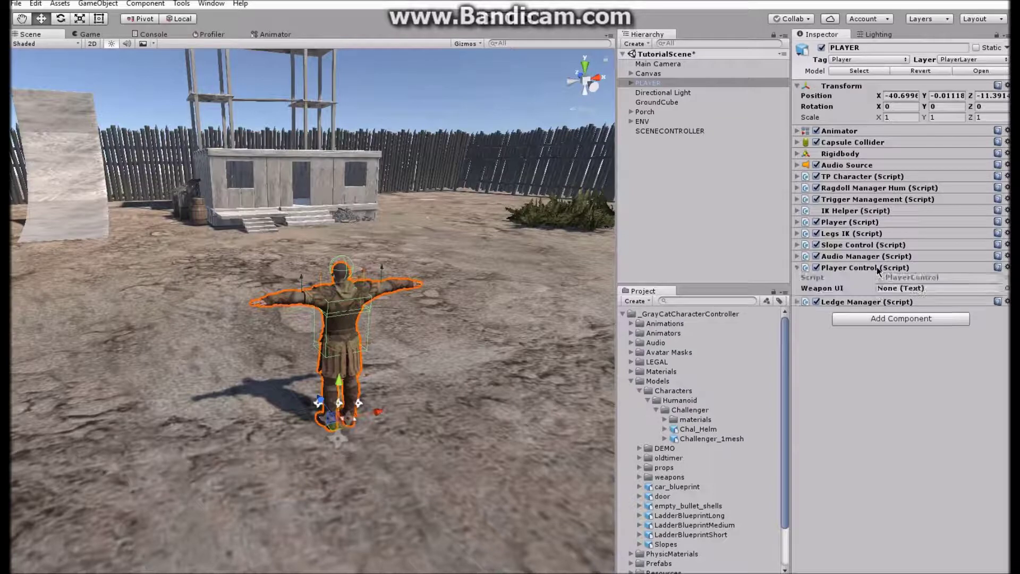
pyautogui.click(878, 268)
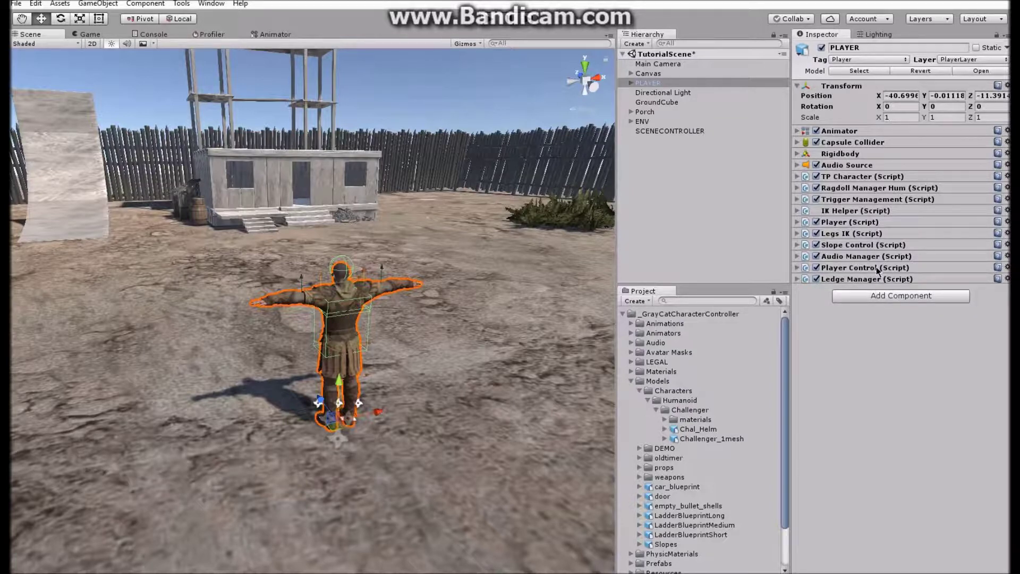
# Play the scene and test walking, rolling and jumping with the character across the yard.
pyautogui.click(491, 23)
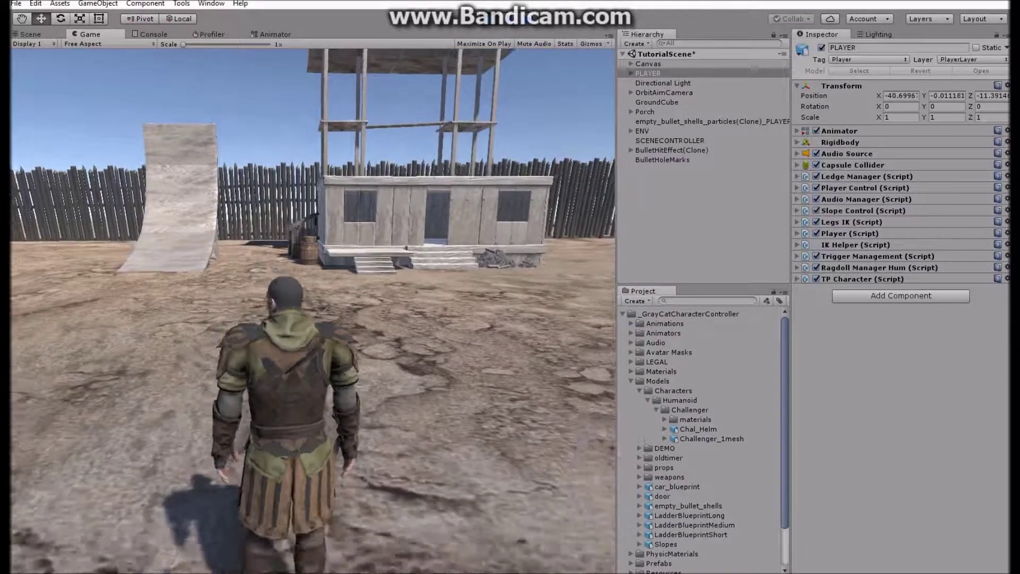
pyautogui.press('w')
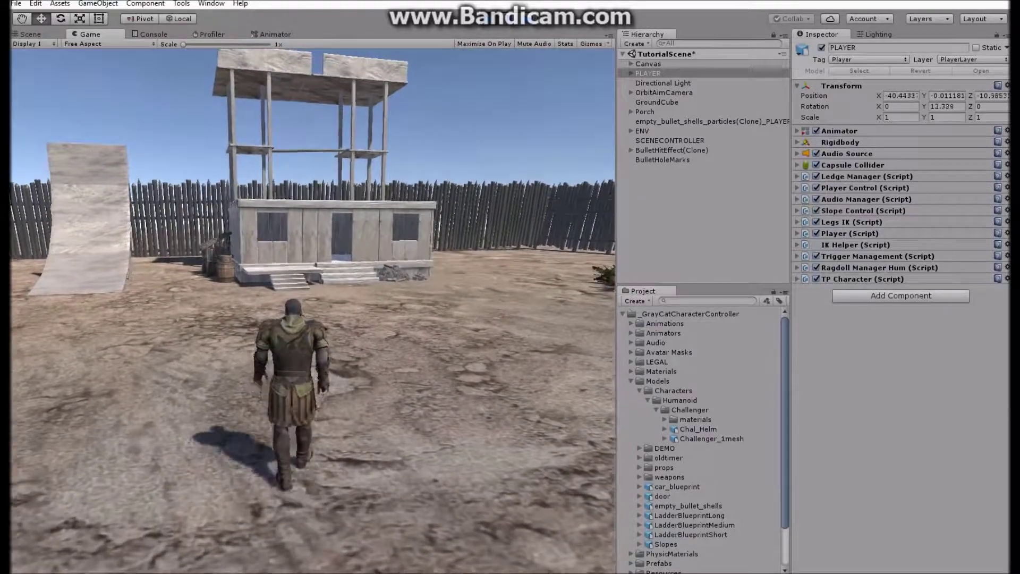
pyautogui.press('space')
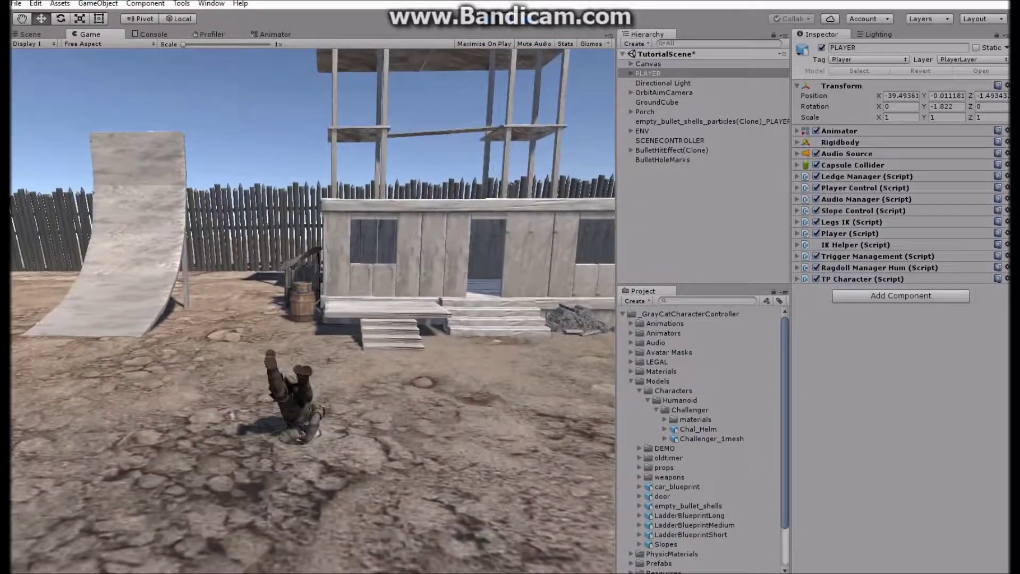
pyautogui.press('space')
pyautogui.press('d')
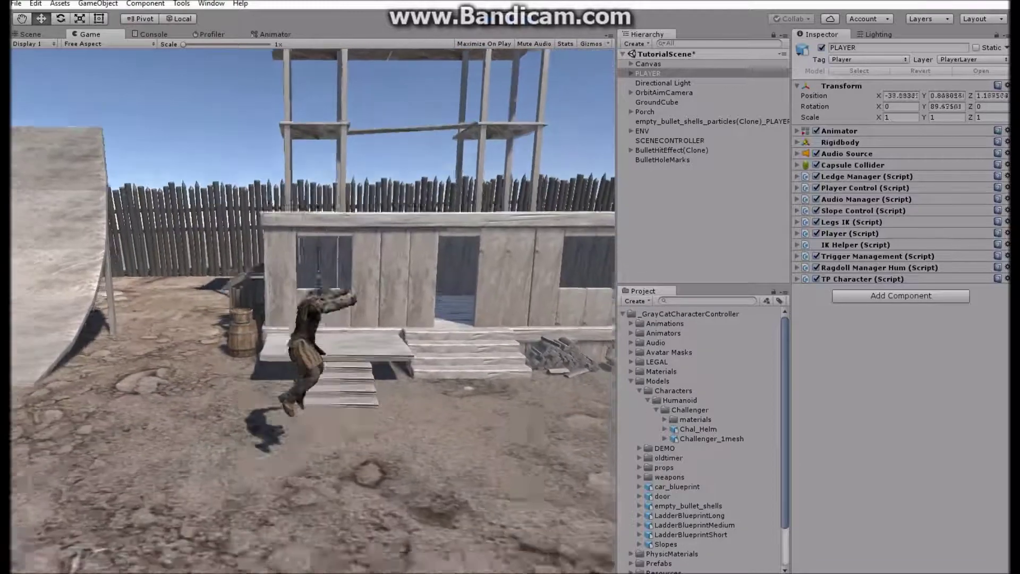
pyautogui.press('d')
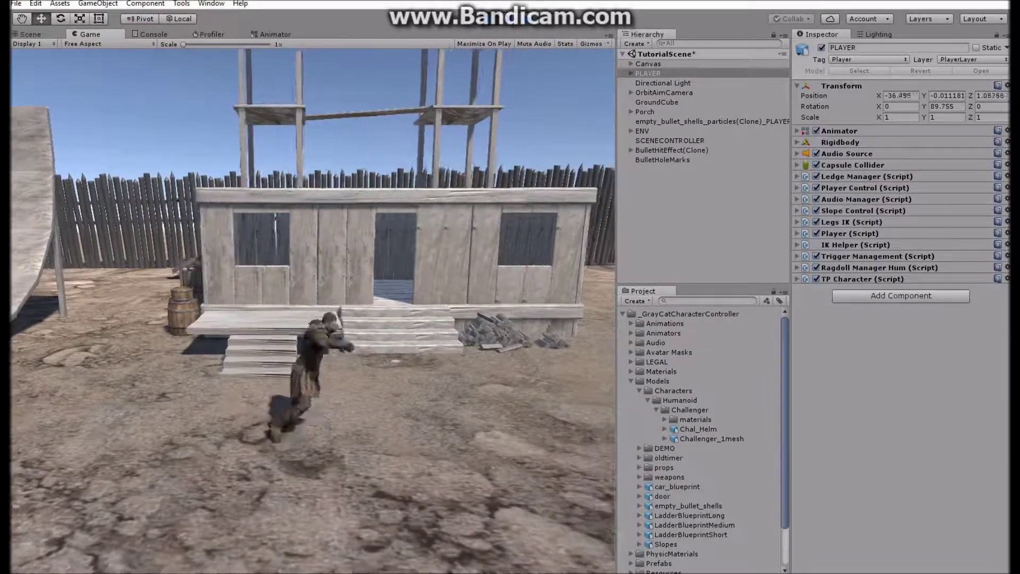
pyautogui.press('d')
# Run the character around the barrel beside the house and up the curved ramp.
pyautogui.press('w')
pyautogui.press('w')
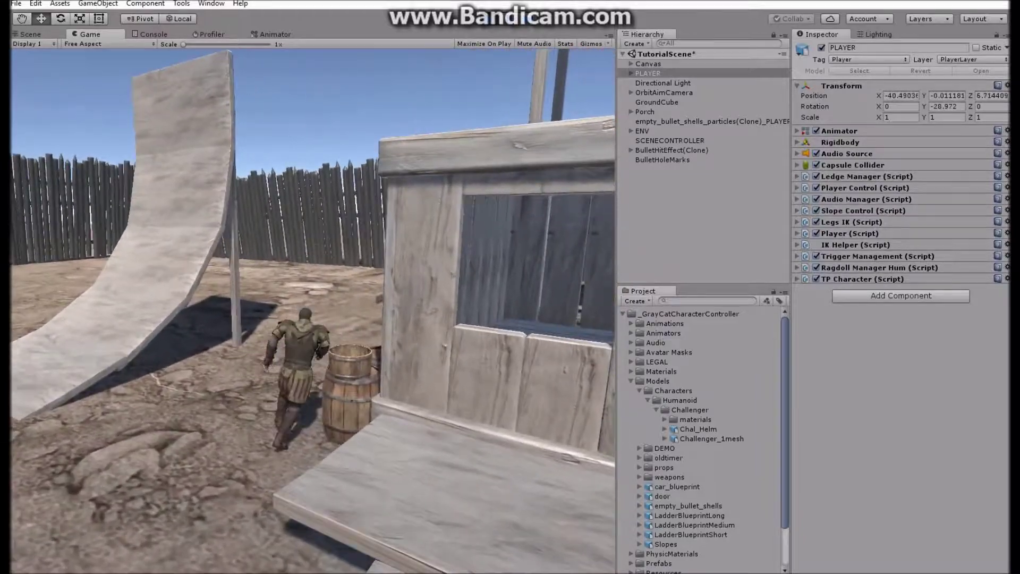
pyautogui.press('w')
pyautogui.press('s')
pyautogui.press('a')
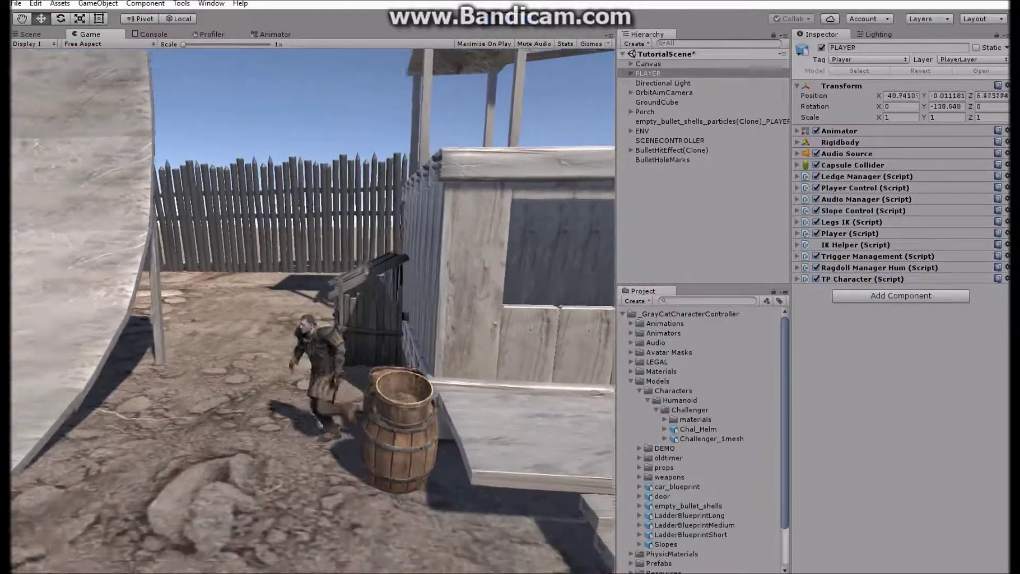
pyautogui.press('w')
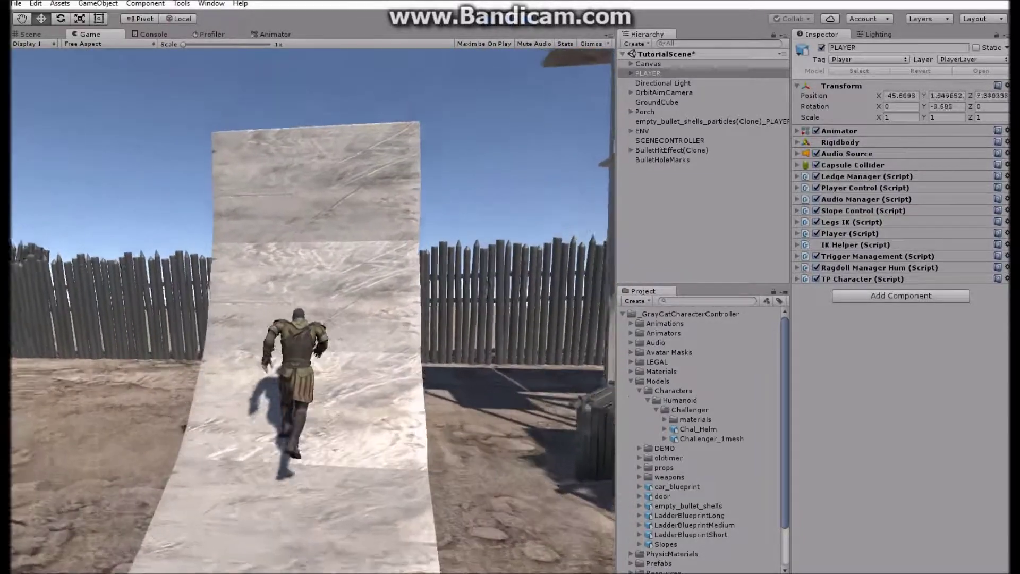
pyautogui.press('w')
# Bring the character down from the ramp, test more movement and jumps in the yard, and stop the play test.
pyautogui.press('d')
pyautogui.press('s')
pyautogui.press('space')
pyautogui.press('d')
pyautogui.press('d')
pyautogui.press('space')
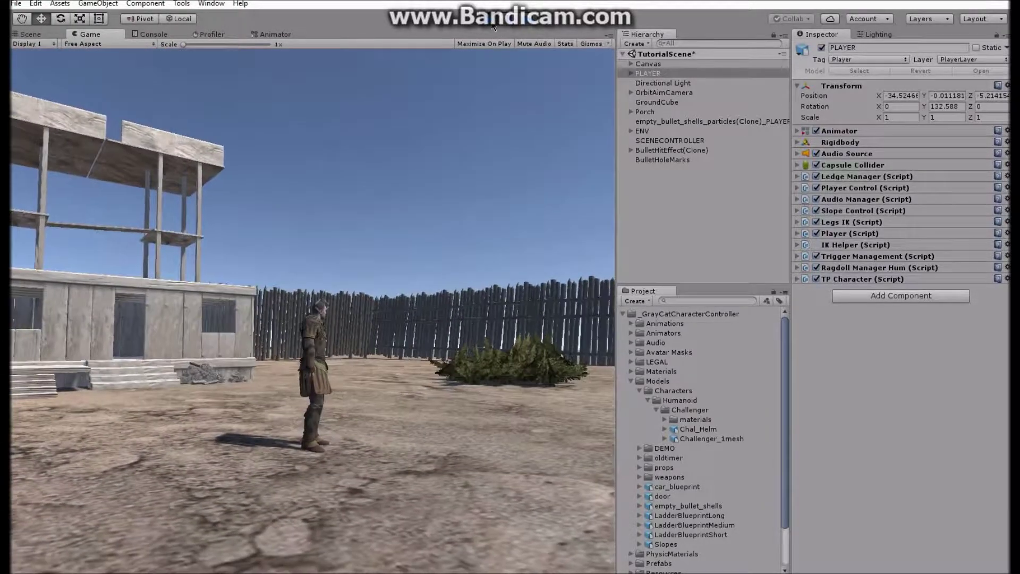
pyautogui.click(491, 19)
# Place the Mine prefab on the ground in front of the ramp, at about X -48.2, Z -2.9.
pyautogui.keyDown('alt'); pyautogui.moveTo(384, 233); pyautogui.dragTo(731, 234); pyautogui.keyUp('alt')
pyautogui.click(732, 235)
pyautogui.moveTo(409, 255)
pyautogui.keyDown('alt'); pyautogui.mouseDown()
pyautogui.moveTo(391, 266)
pyautogui.moveTo(408, 258)
pyautogui.mouseUp(); pyautogui.keyUp('alt')
pyautogui.press('w')
pyautogui.moveTo(407, 258); pyautogui.dragTo(401, 255, button='right')
pyautogui.press('d')
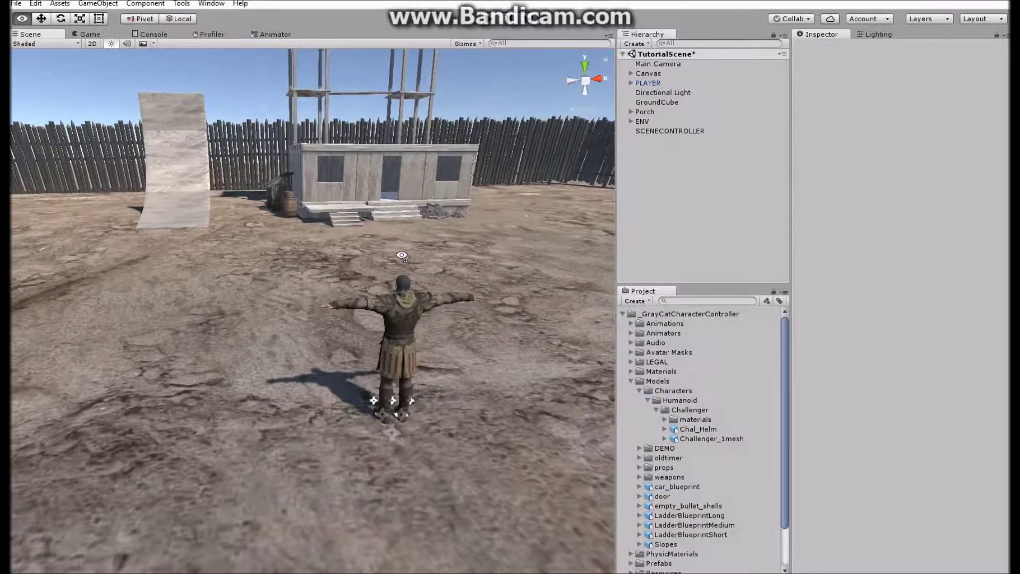
pyautogui.click(631, 381)
pyautogui.click(632, 399)
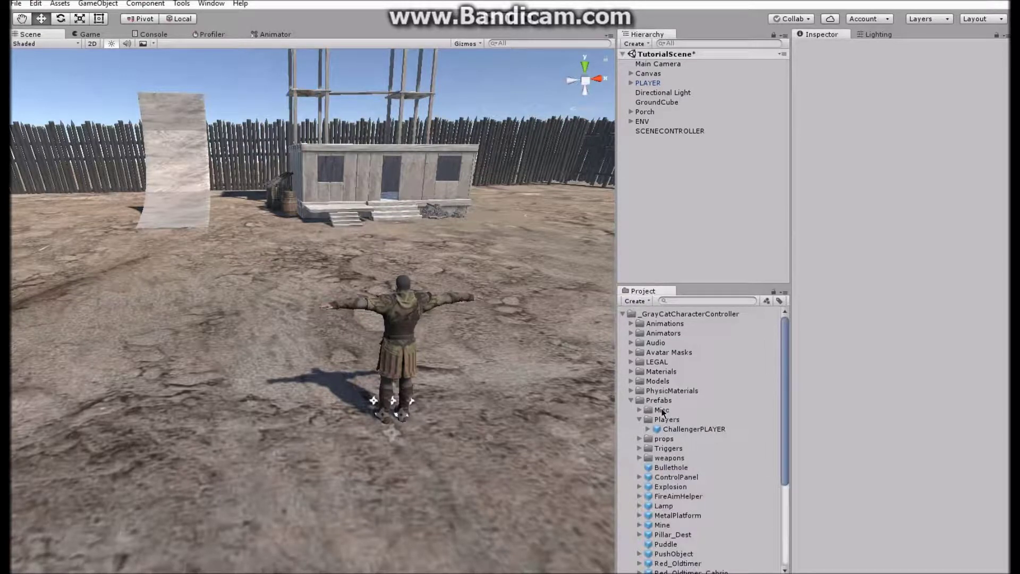
pyautogui.scroll(-3, 669, 417)
pyautogui.moveTo(661, 453); pyautogui.dragTo(184, 332)
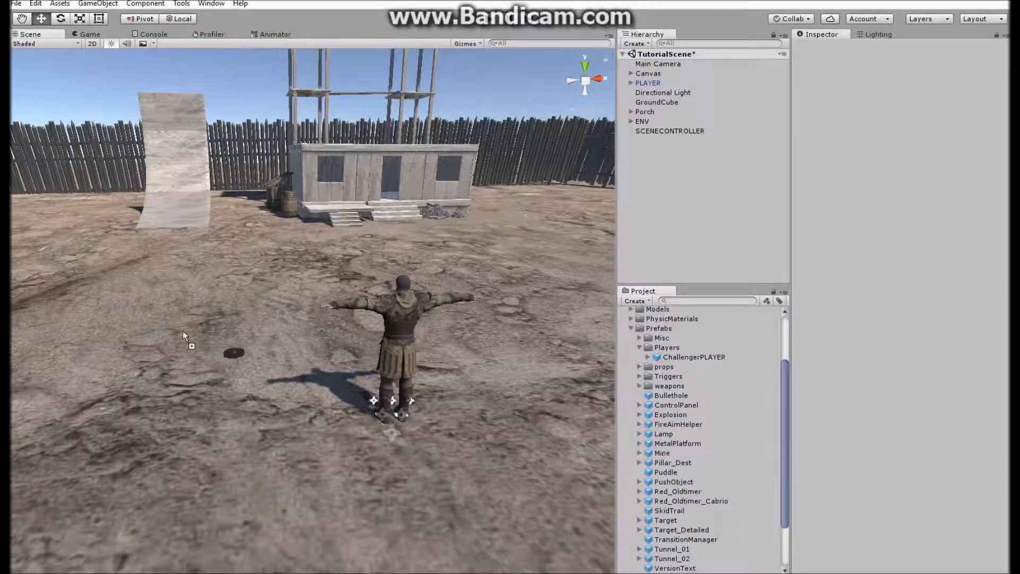
pyautogui.moveTo(52, 277); pyautogui.dragTo(52, 276)
# Set the mine's Blast Radius to 2.37 and reorder it below SCENECONTROLLER in the scene hierarchy.
pyautogui.moveTo(193, 334)
pyautogui.mouseDown(button='right')
pyautogui.moveTo(144, 344)
pyautogui.moveTo(173, 339)
pyautogui.mouseUp(button='right')
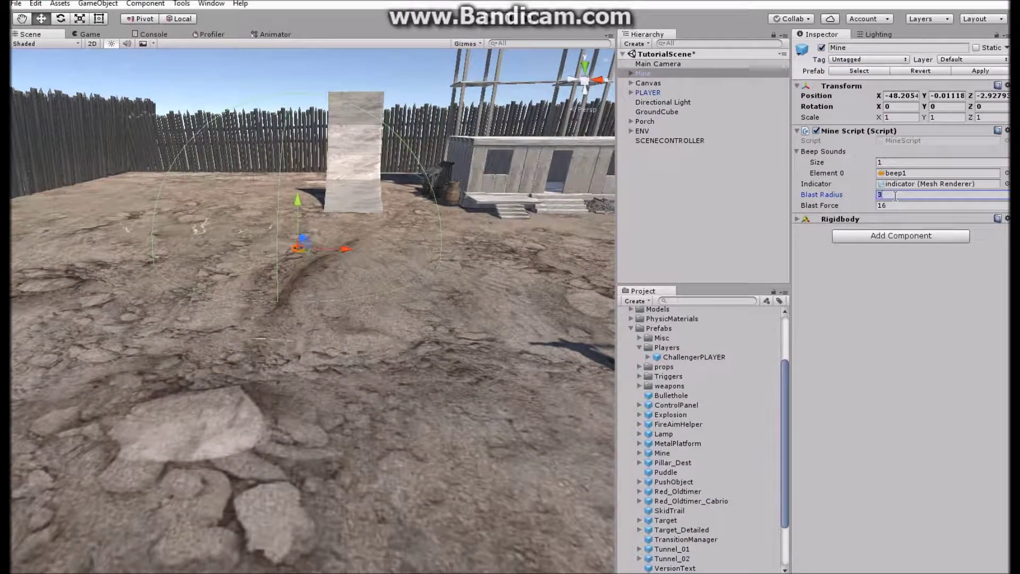
pyautogui.moveTo(860, 195); pyautogui.dragTo(851, 196)
pyautogui.moveTo(644, 79); pyautogui.dragTo(655, 183)
# Duplicate the mine and position the copy on the ground a short distance from the original.
pyautogui.rightClick(658, 143)
pyautogui.click(691, 196)
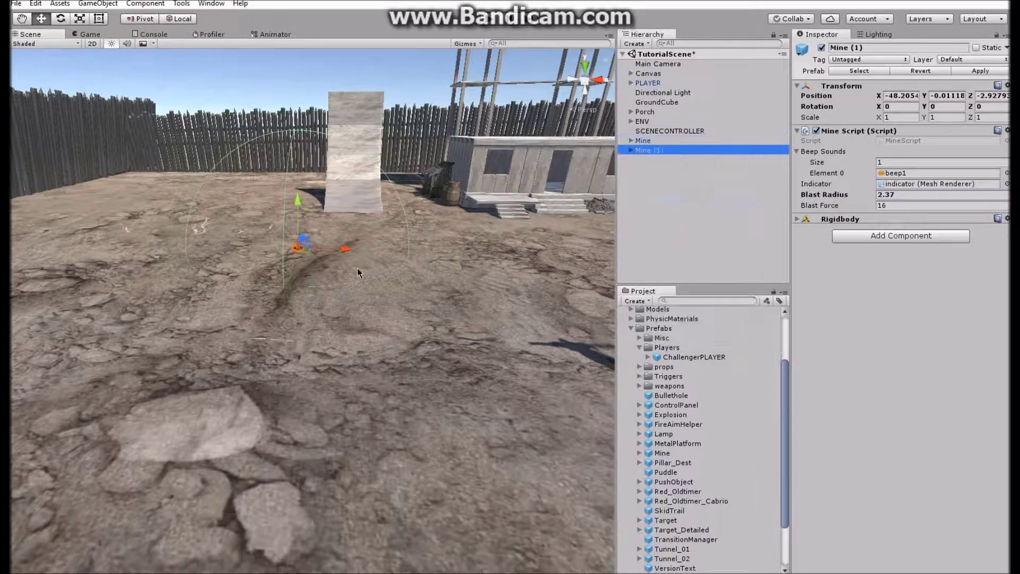
pyautogui.press('f')
pyautogui.moveTo(326, 265); pyautogui.dragTo(195, 301)
# Duplicate both mines and shift the two copies away from the ramp's track to form a group of four.
pyautogui.keyDown('shift'); pyautogui.click(666, 142); pyautogui.keyUp('shift')
pyautogui.rightClick(665, 141)
pyautogui.click(700, 193)
pyautogui.moveTo(190, 309); pyautogui.dragTo(105, 241)
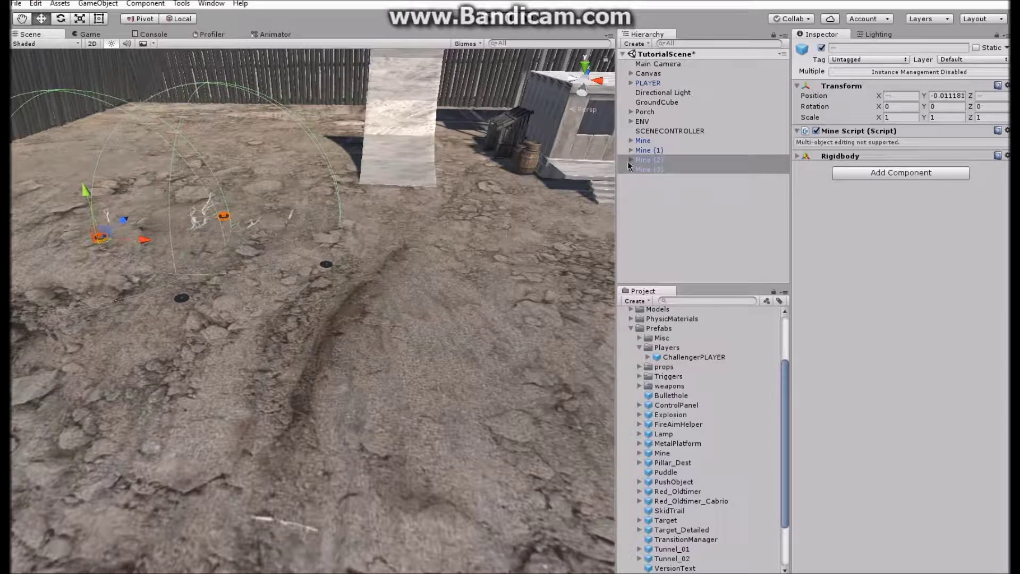
# Duplicate all four mines and move the copies together to the ground farther from the ramp.
pyautogui.keyDown('shift'); pyautogui.click(660, 141); pyautogui.keyUp('shift')
pyautogui.rightClick(660, 141)
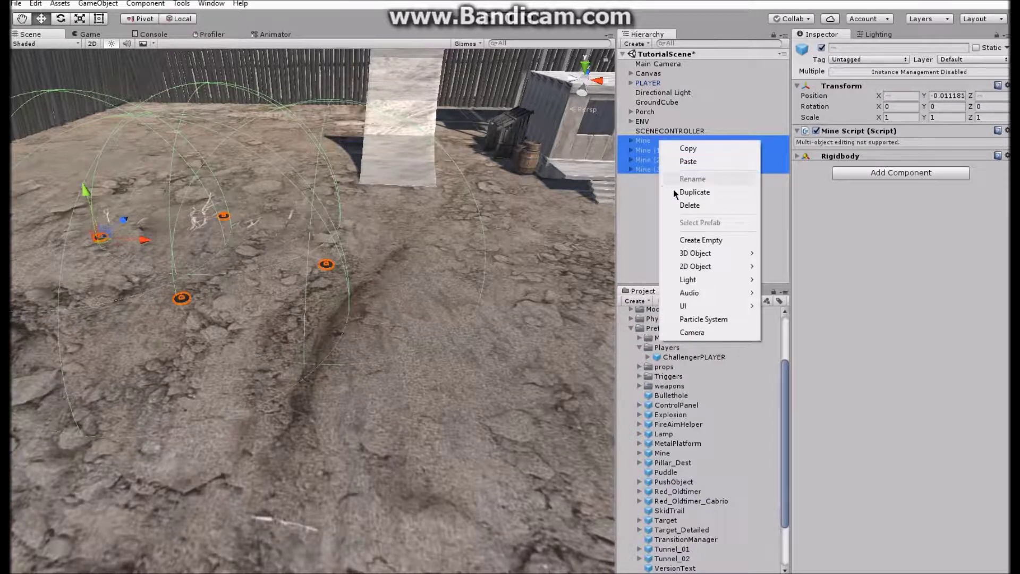
pyautogui.click(685, 191)
pyautogui.keyDown('alt'); pyautogui.moveTo(314, 218); pyautogui.dragTo(305, 235); pyautogui.keyUp('alt')
pyautogui.press('s')
pyautogui.moveTo(305, 235); pyautogui.dragTo(329, 227, button='right')
pyautogui.moveTo(341, 200); pyautogui.dragTo(250, 299)
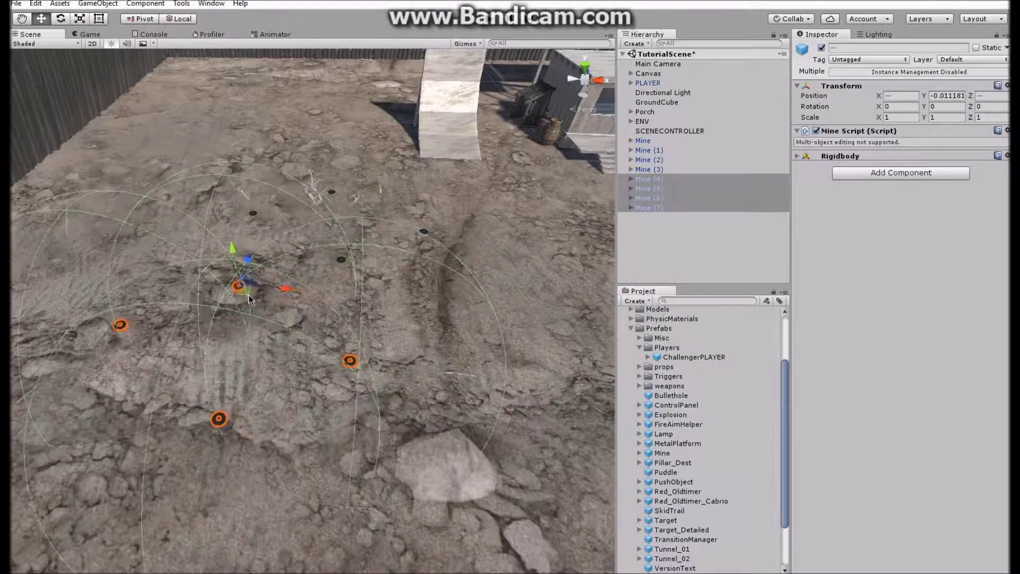
pyautogui.click(669, 235)
# Play the scene, walk the character into the minefield to test the explosions, and end the play test.
pyautogui.moveTo(386, 270); pyautogui.dragTo(269, 209, button='right')
pyautogui.press('d')
pyautogui.press('s')
pyautogui.press('w')
pyautogui.press('s')
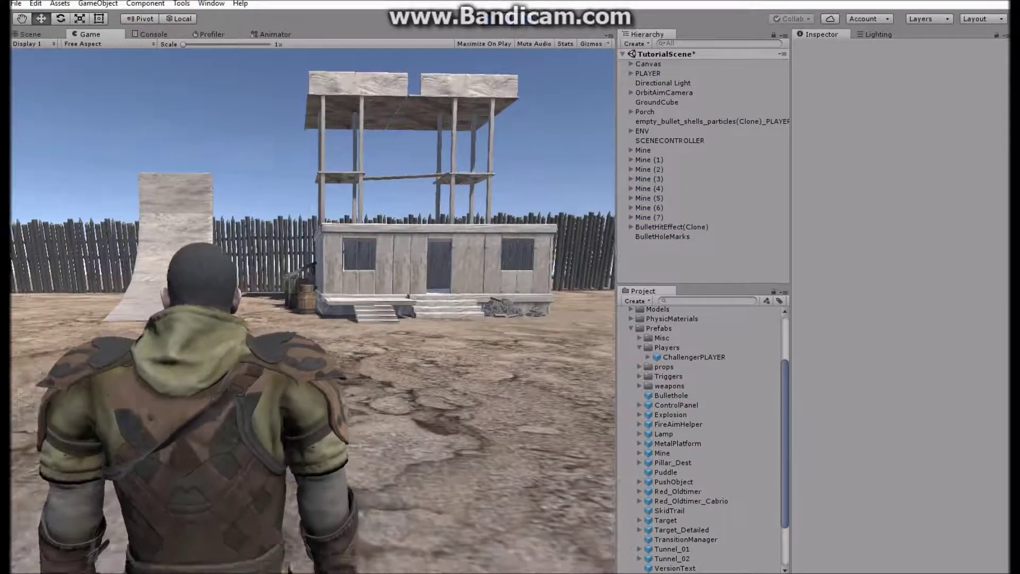
pyautogui.press('w')
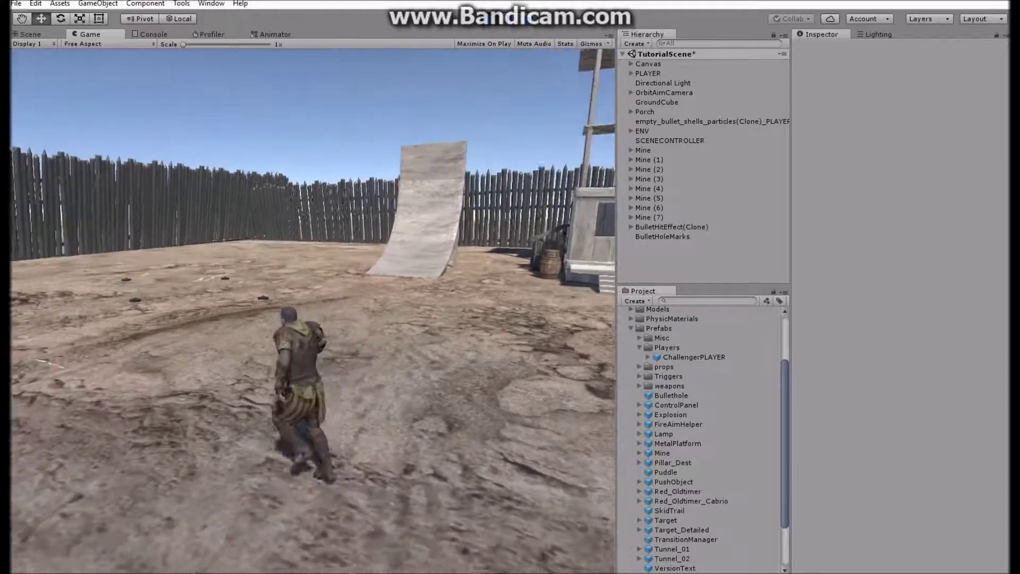
pyautogui.press('w')
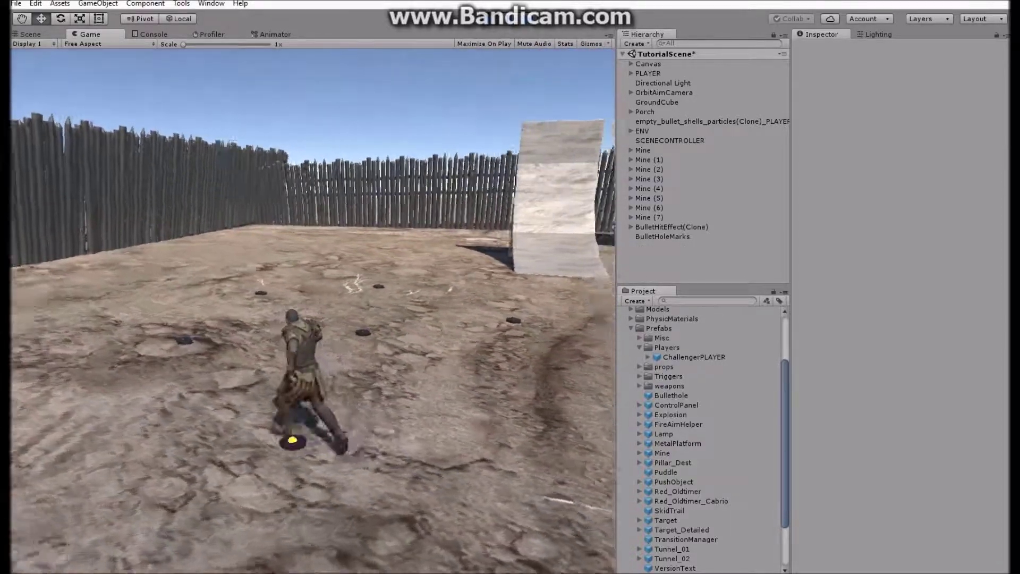
pyautogui.press('w')
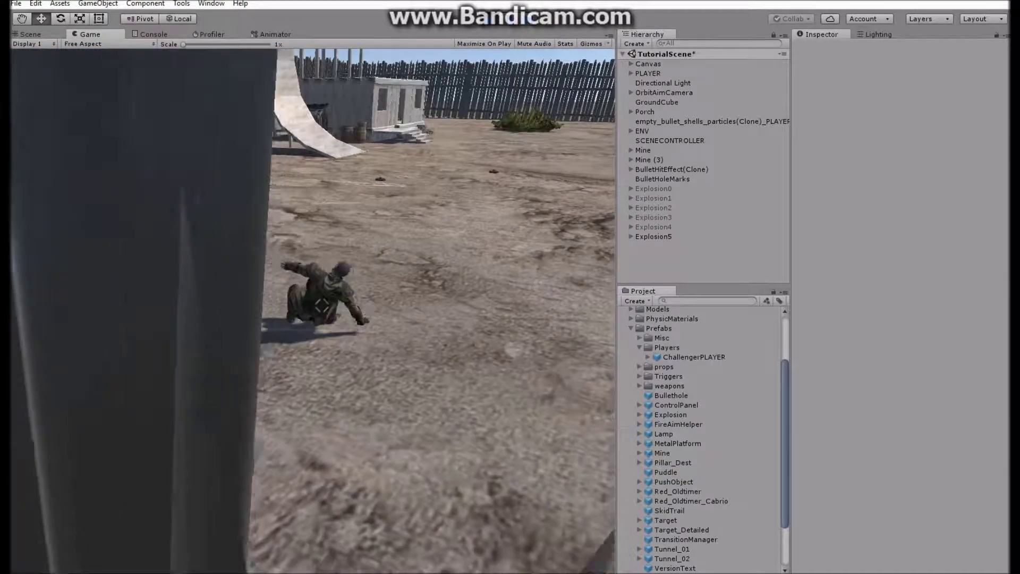
pyautogui.press('w')
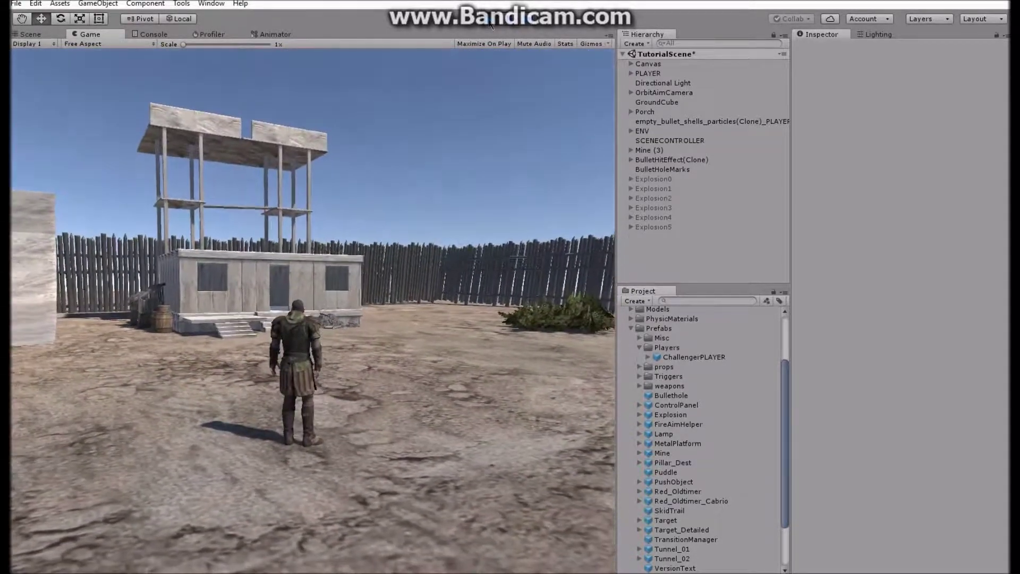
pyautogui.click(490, 20)
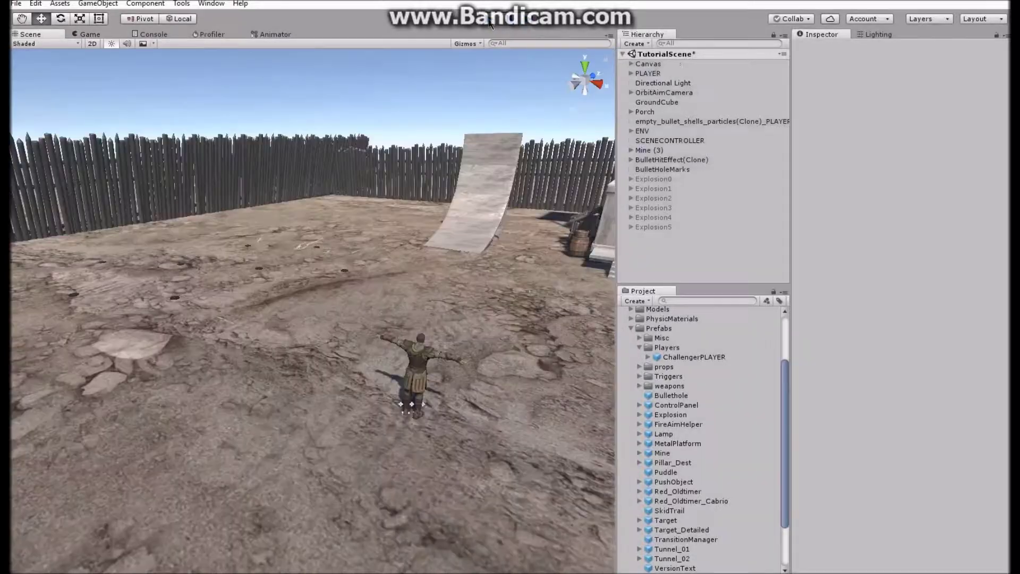
pyautogui.moveTo(322, 294); pyautogui.dragTo(621, 237, button='right')
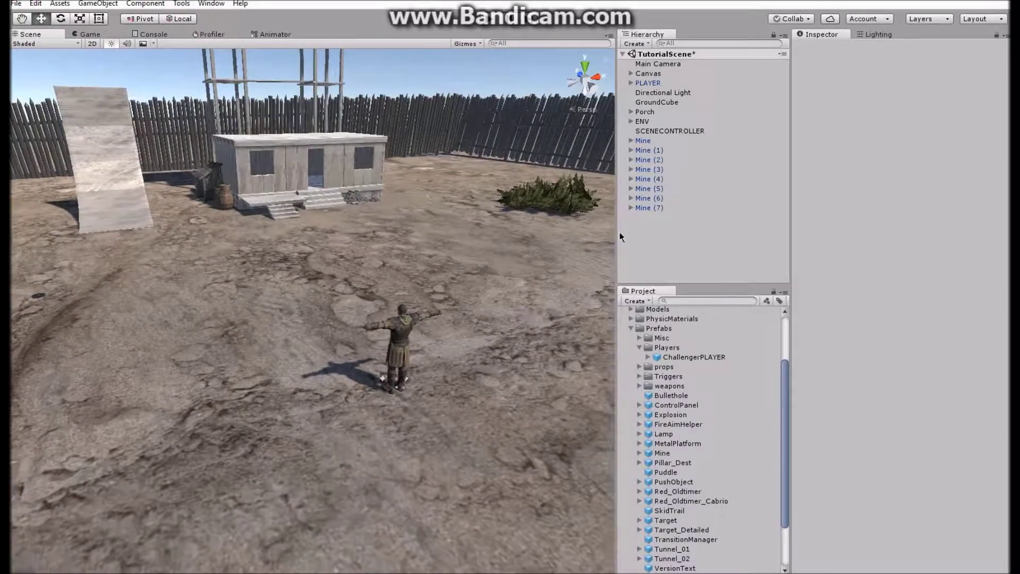
# Select all eight mines and move them under the ENV object in the scene hierarchy.
pyautogui.click(657, 140)
pyautogui.keyDown('shift'); pyautogui.click(649, 206); pyautogui.keyUp('shift')
pyautogui.moveTo(409, 254); pyautogui.dragTo(336, 245, button='right')
pyautogui.moveTo(227, 307); pyautogui.dragTo(222, 301, button='right')
pyautogui.moveTo(268, 269); pyautogui.dragTo(234, 176)
pyautogui.moveTo(251, 256); pyautogui.dragTo(267, 256, button='right')
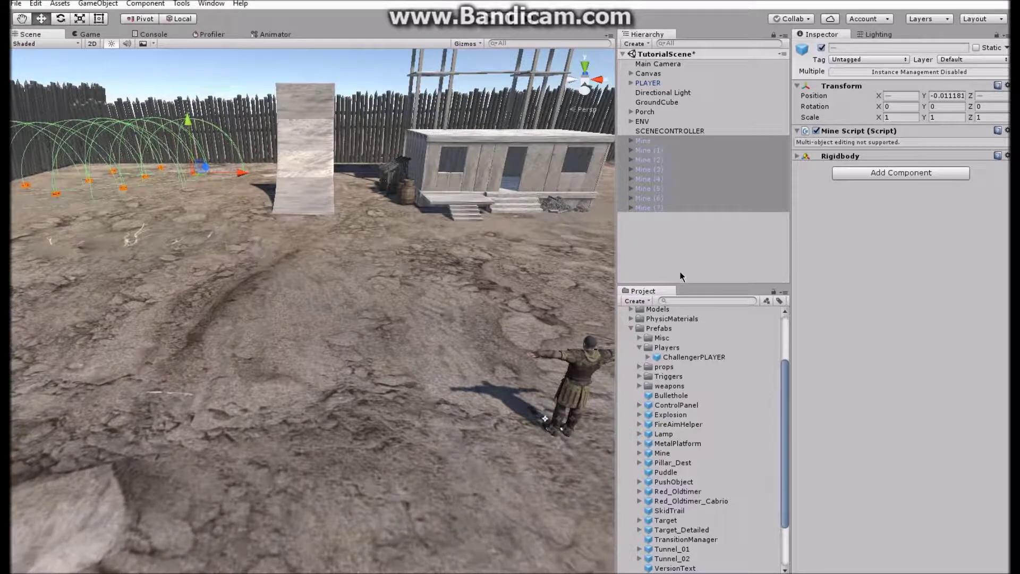
pyautogui.moveTo(646, 140)
pyautogui.mouseDown()
pyautogui.moveTo(646, 123)
pyautogui.moveTo(634, 125)
pyautogui.mouseUp()
pyautogui.rightClick(653, 184)
pyautogui.click(644, 183)
# Add the FootstepsAudio script to GroundCube and set its footstep type to Dirt.
pyautogui.moveTo(328, 279); pyautogui.dragTo(425, 280, button='right')
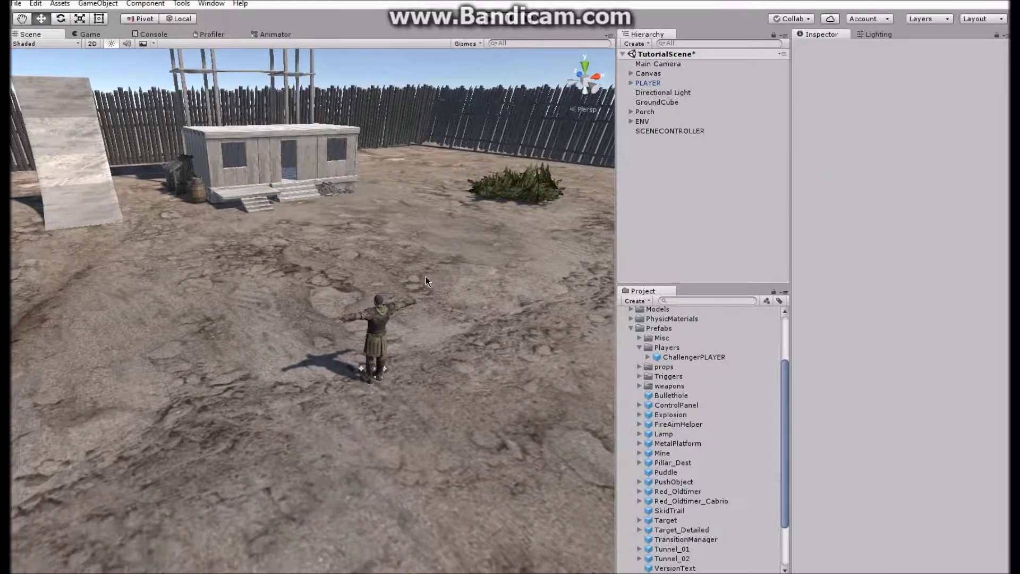
pyautogui.click(657, 103)
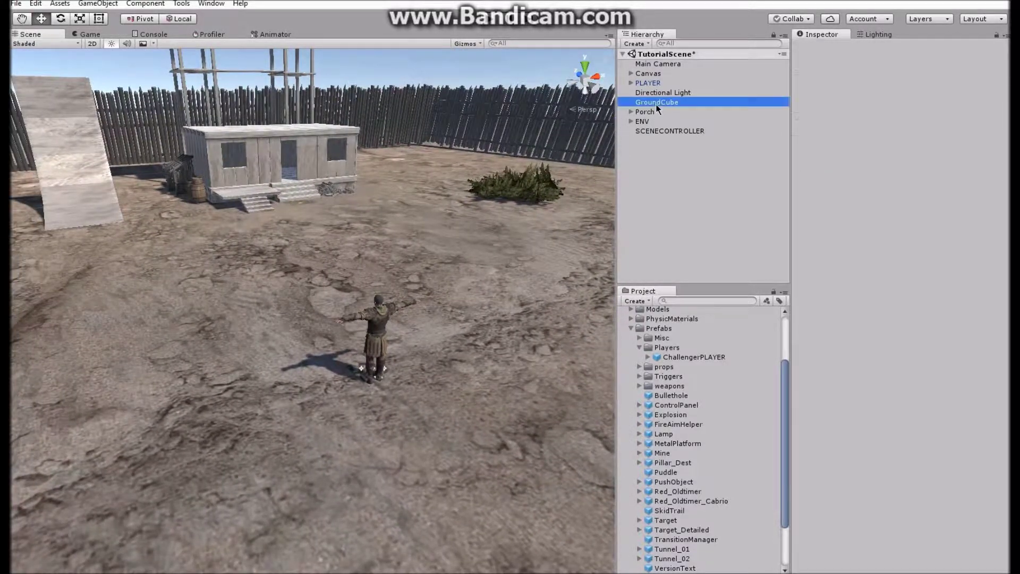
pyautogui.click(630, 329)
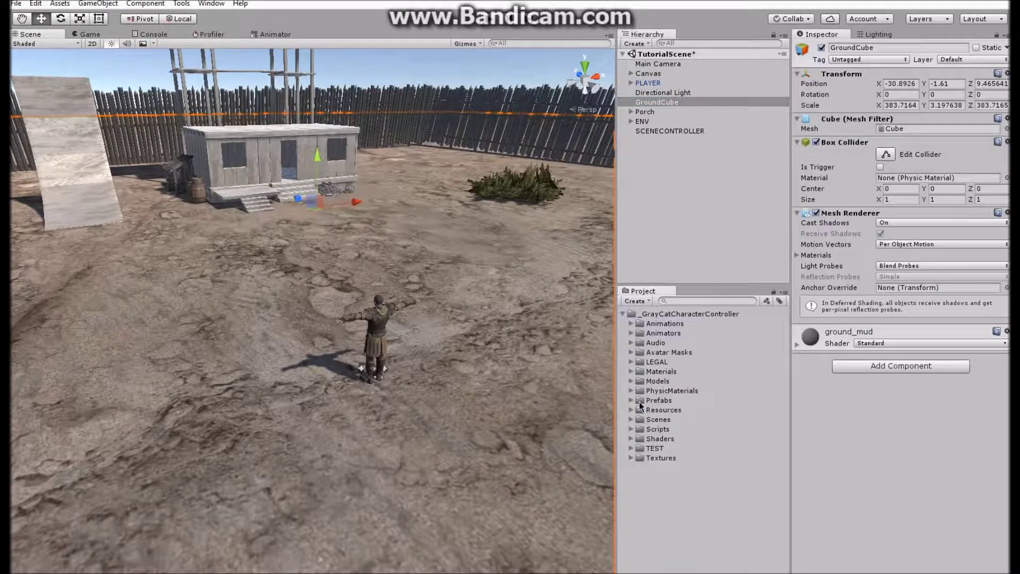
pyautogui.click(630, 430)
pyautogui.moveTo(685, 458); pyautogui.dragTo(876, 454)
pyautogui.click(927, 348)
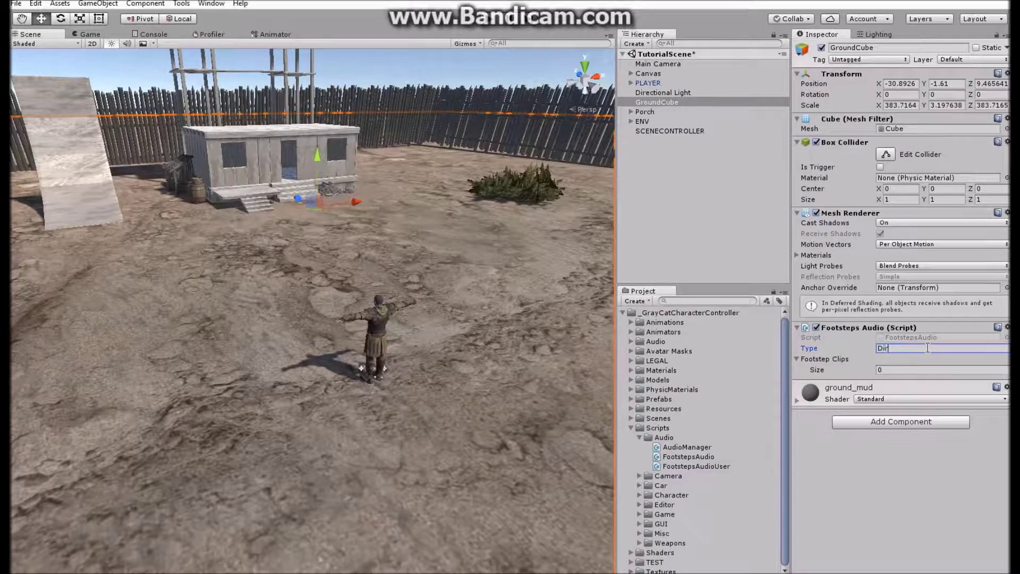
# Assign the dirt_footsteps_1 and dirt_footsteps_2 audio as GroundCube's footstep clips.
pyautogui.click(631, 342)
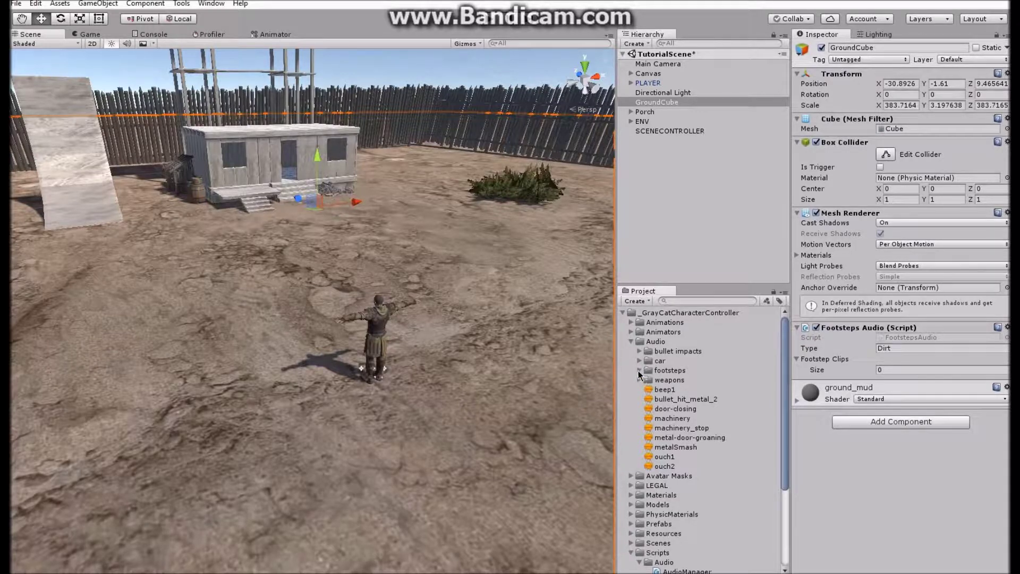
pyautogui.click(639, 370)
pyautogui.moveTo(826, 367); pyautogui.dragTo(826, 361)
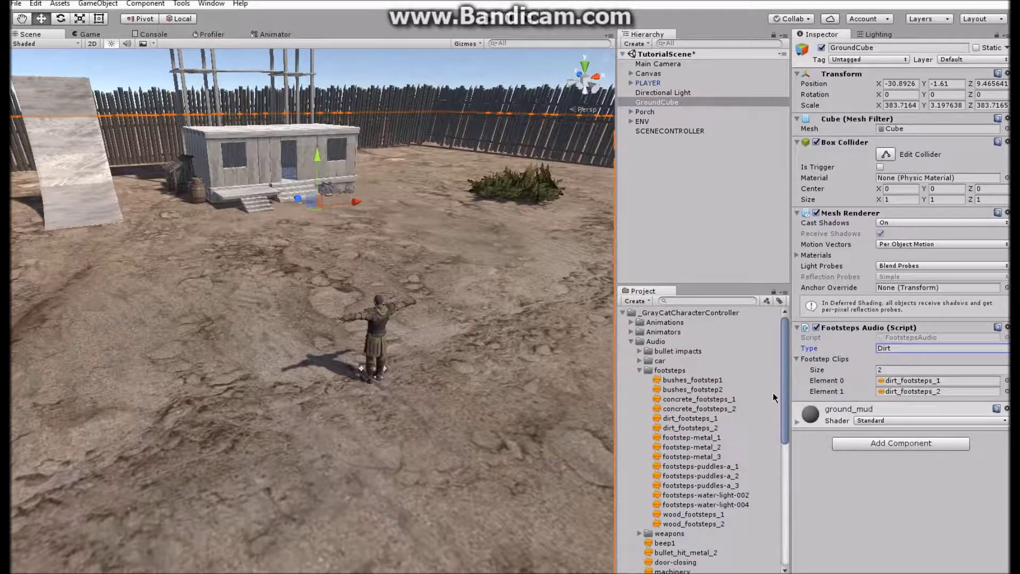
# Give all five porch planks a FootstepsAudio script of type Wood with the wood_footsteps_1 and wood_footsteps_2 clips.
pyautogui.moveTo(425, 324); pyautogui.dragTo(346, 314, button='right')
pyautogui.press('w')
pyautogui.click(346, 315)
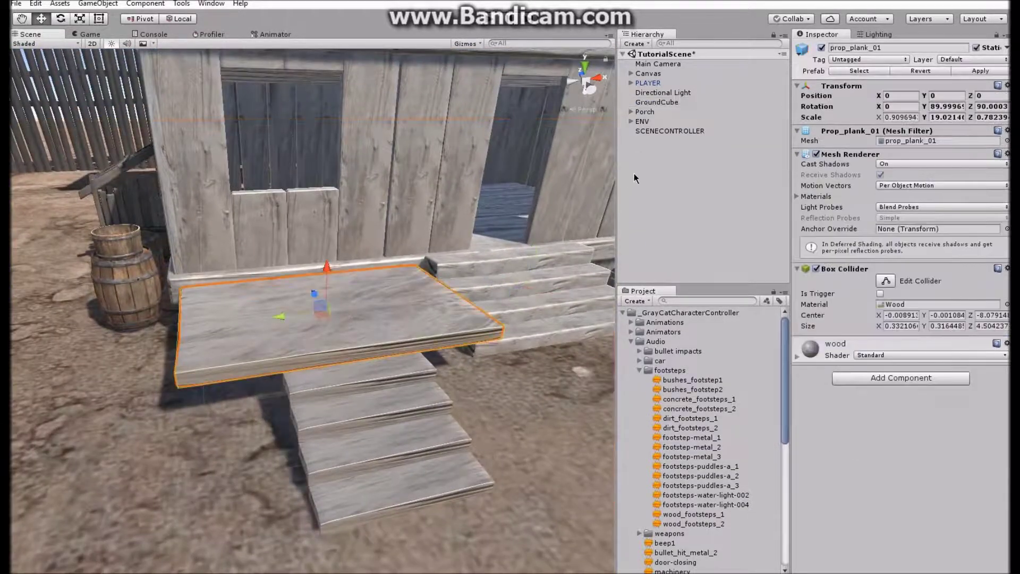
pyautogui.click(631, 112)
pyautogui.keyDown('shift'); pyautogui.click(668, 160); pyautogui.keyUp('shift')
pyautogui.scroll(-10, 673, 416)
pyautogui.moveTo(683, 460); pyautogui.dragTo(871, 436)
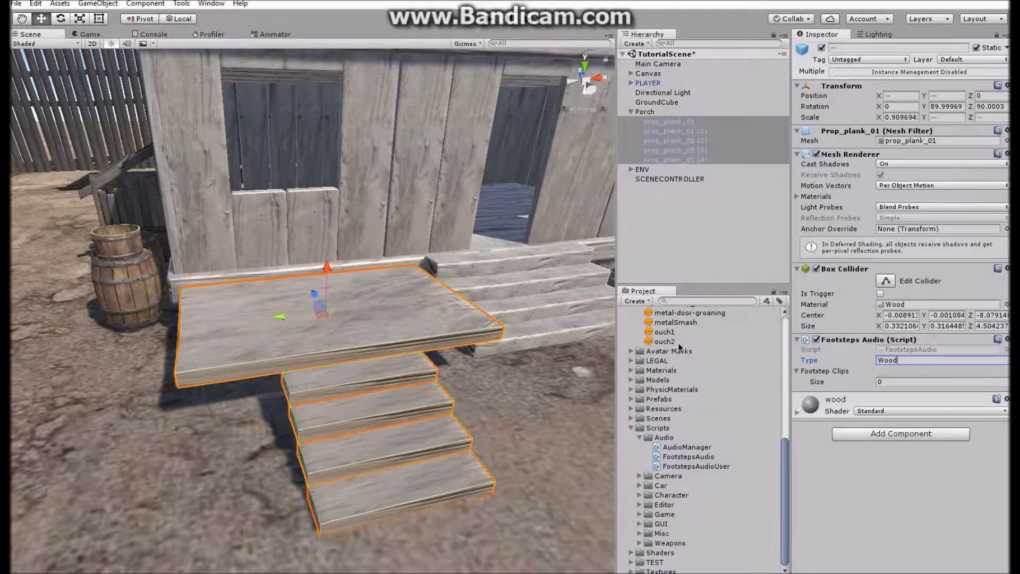
pyautogui.scroll(9, 674, 315)
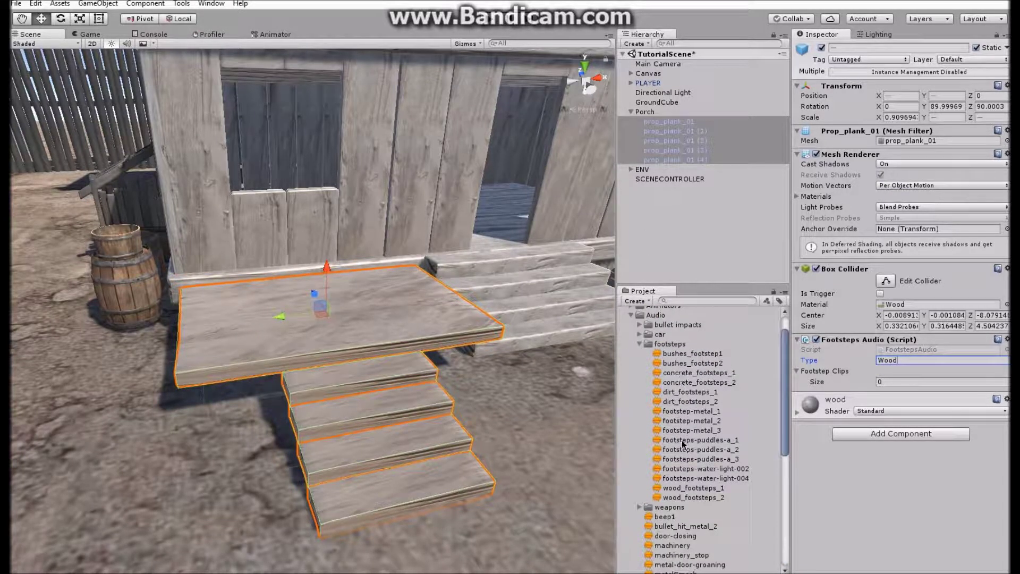
pyautogui.moveTo(825, 383); pyautogui.dragTo(831, 373)
# Play the scene and move the character over the dirt to the porch steps to test the footstep sounds.
pyautogui.press('s')
pyautogui.moveTo(407, 372); pyautogui.dragTo(426, 337, button='right')
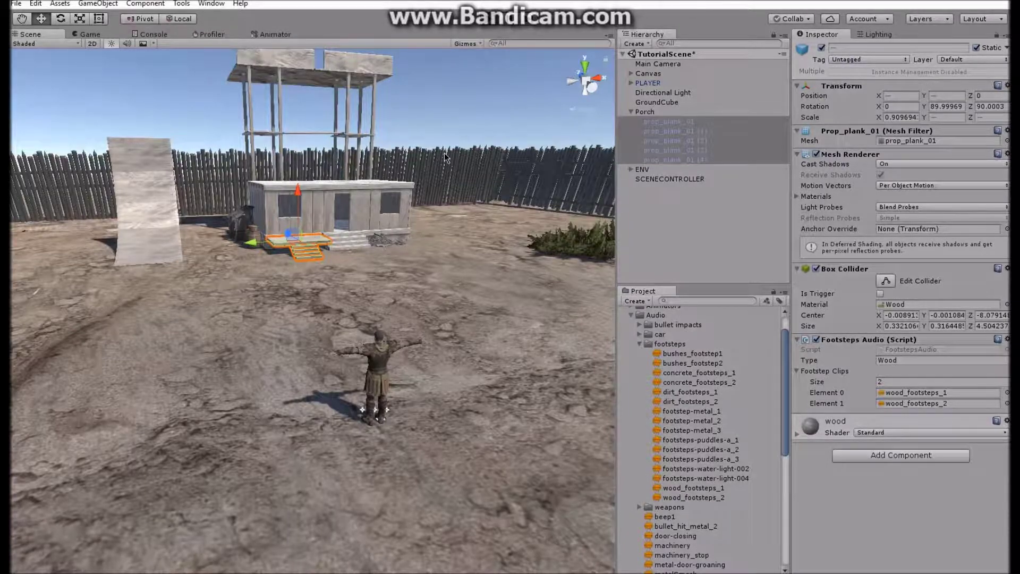
pyautogui.hotkey('ctrl', 'p')
pyautogui.press('w')
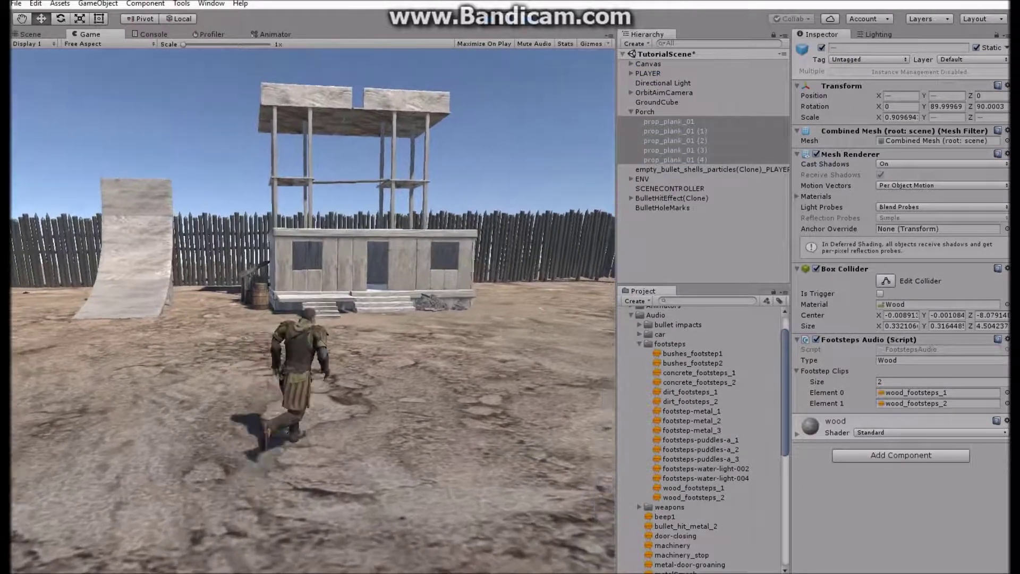
pyautogui.press('space')
pyautogui.press('a')
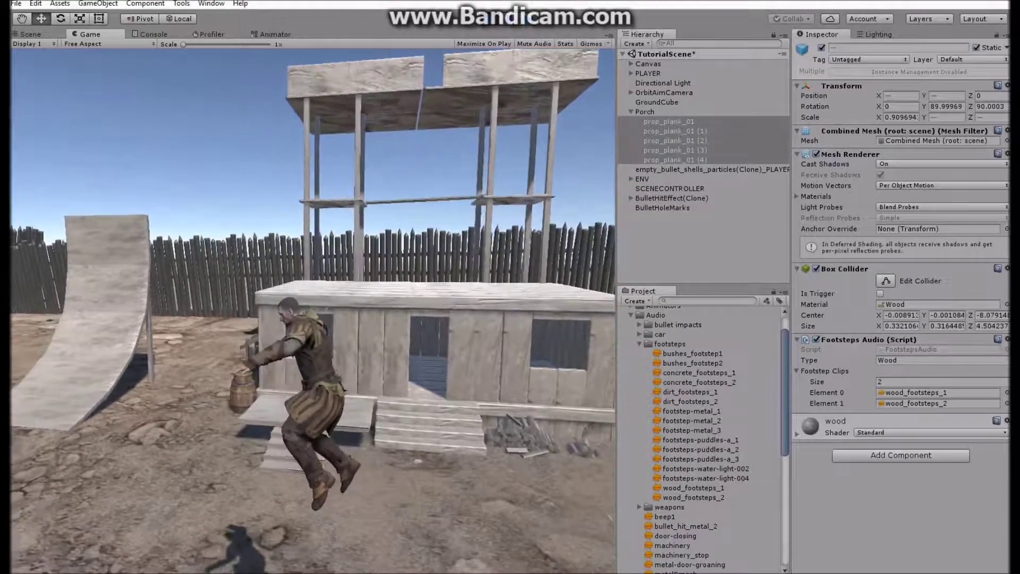
pyautogui.press('w')
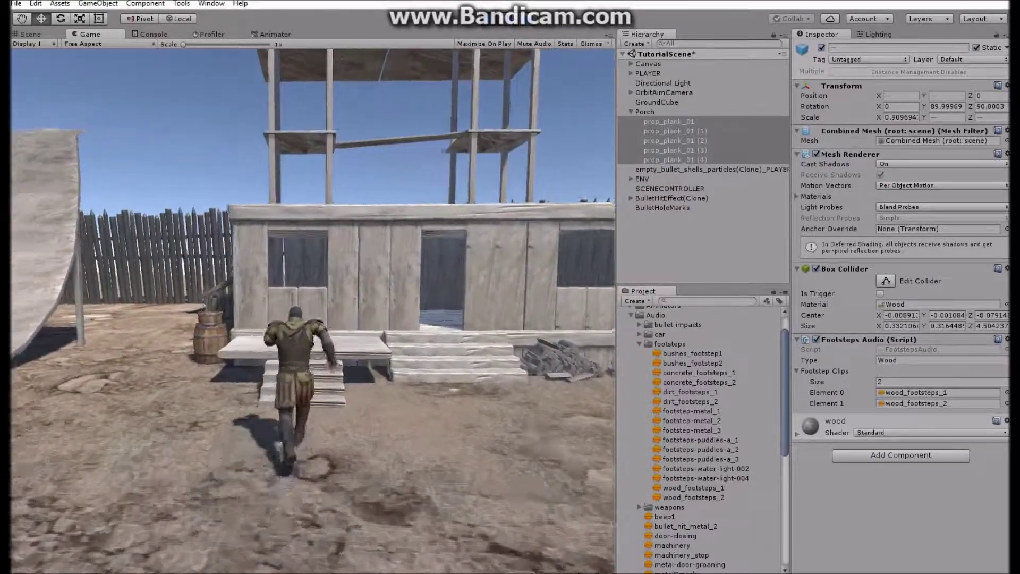
pyautogui.press('a')
pyautogui.press('d')
pyautogui.press('s')
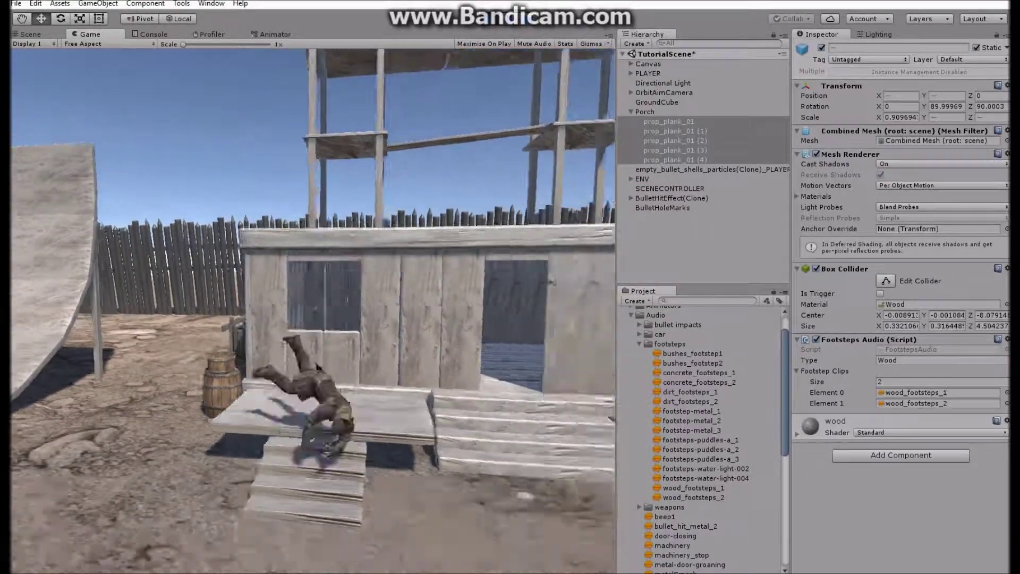
# Run the character up and down the ramp and back past the cabin, and end the play test.
pyautogui.press('a')
pyautogui.press('w')
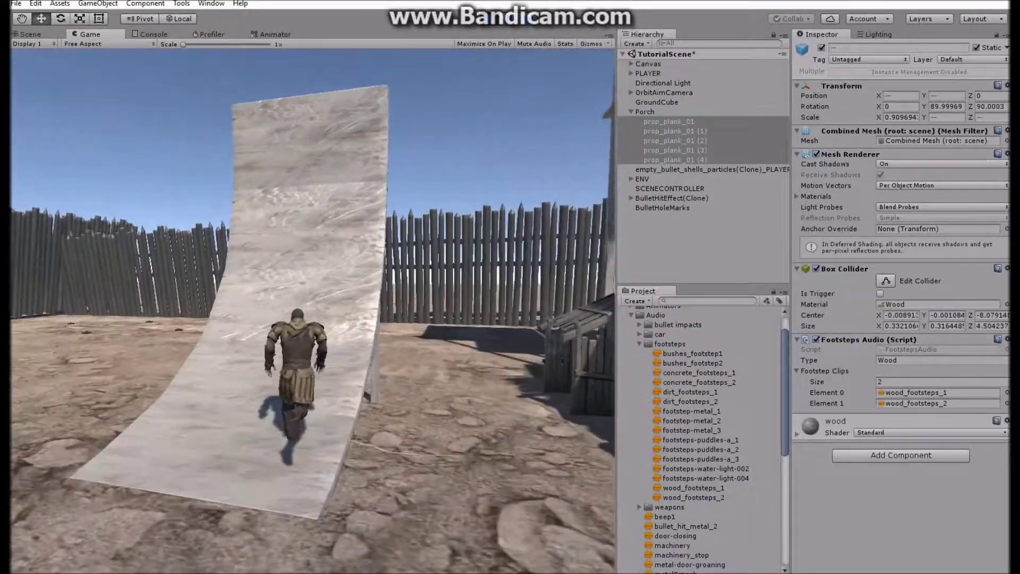
pyautogui.press('a')
pyautogui.press('s')
pyautogui.press('w')
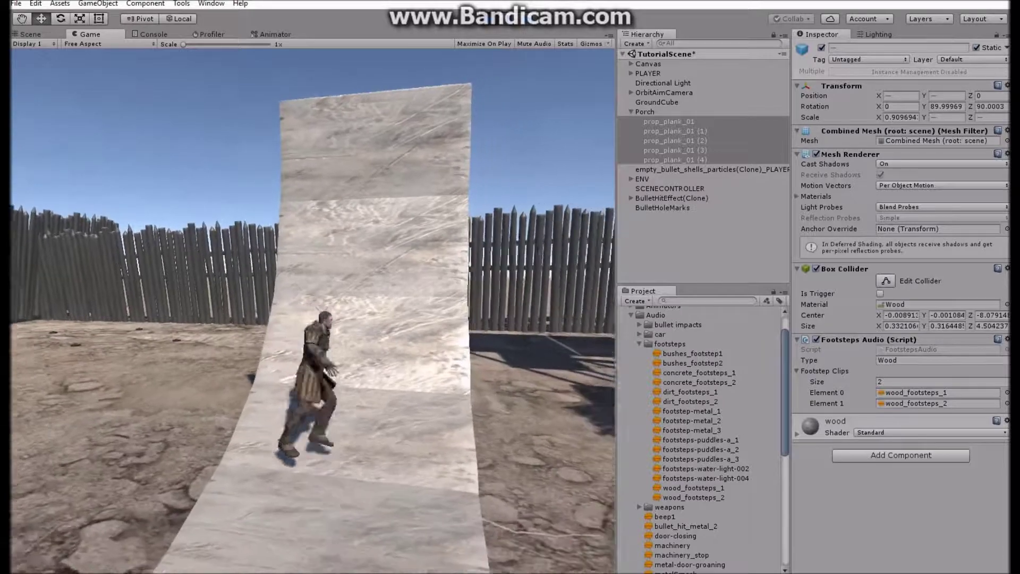
pyautogui.press('s')
pyautogui.press('w')
pyautogui.press('s')
pyautogui.press('d')
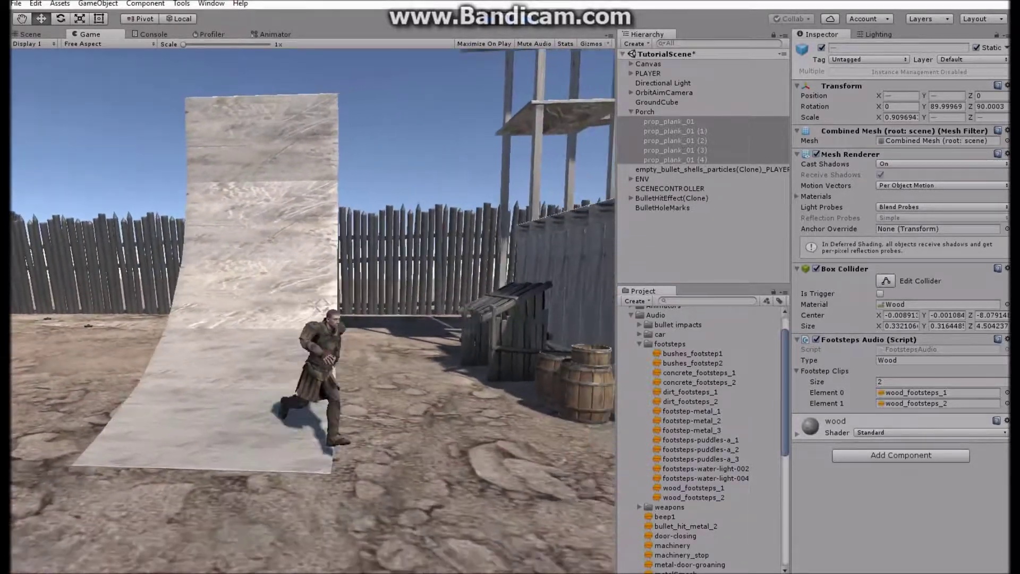
pyautogui.press('space')
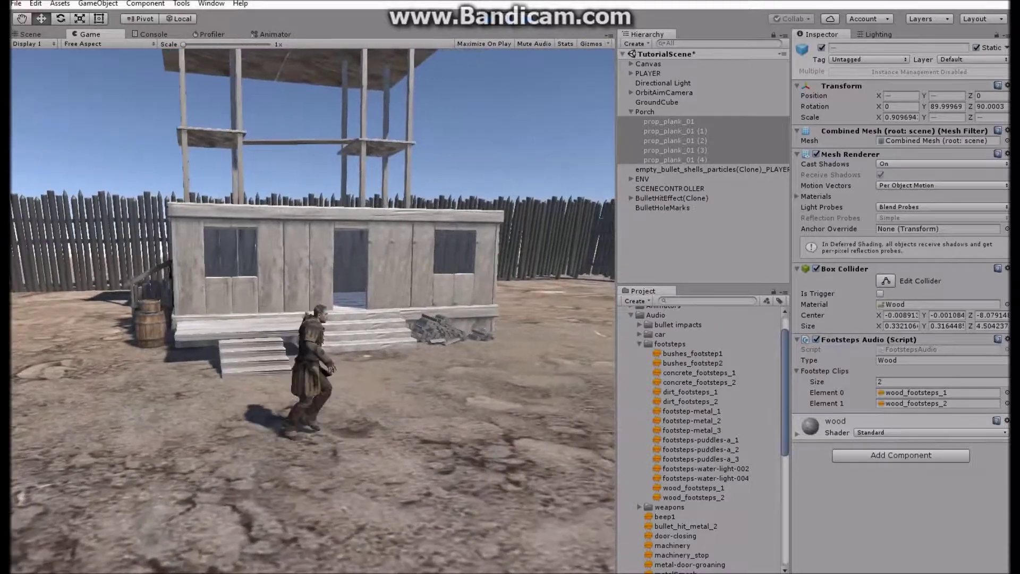
pyautogui.press('Escape')
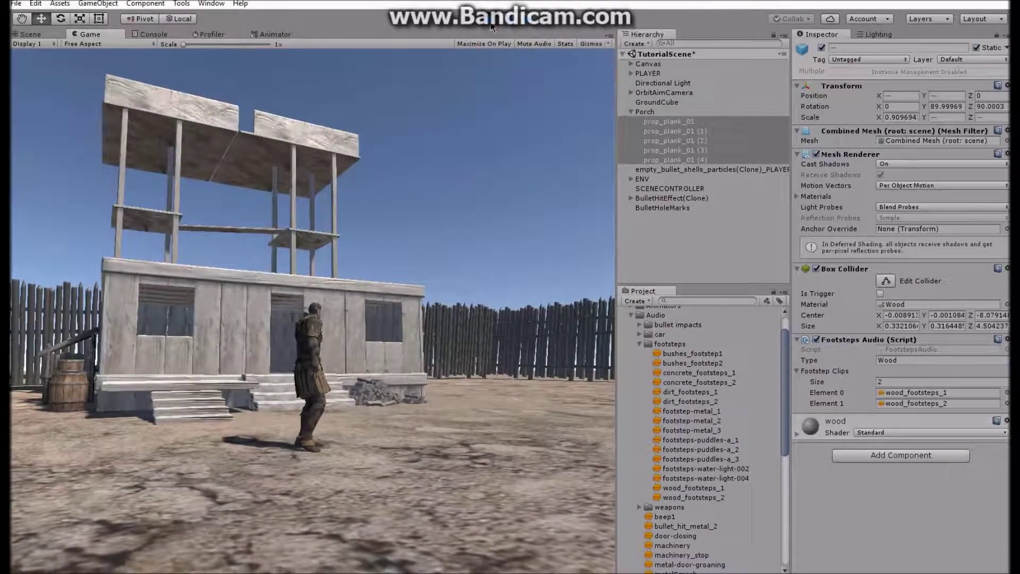
pyautogui.click(491, 24)
# Create a 3D cube in the scene and raise it to about 0.57 on Y inside the bush.
pyautogui.moveTo(383, 292); pyautogui.dragTo(386, 325, button='right')
pyautogui.press('w')
pyautogui.click(690, 231)
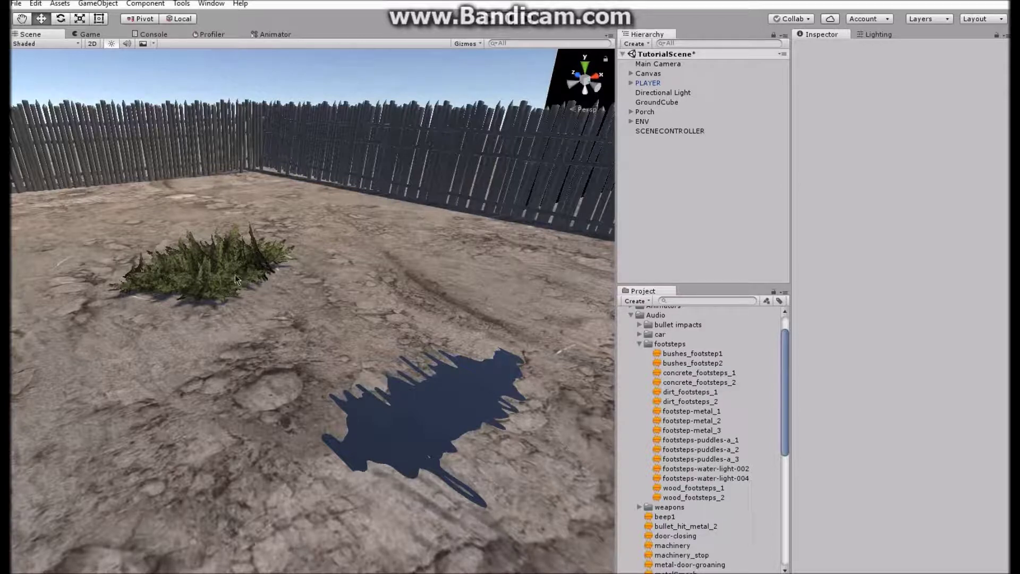
pyautogui.rightClick(662, 193)
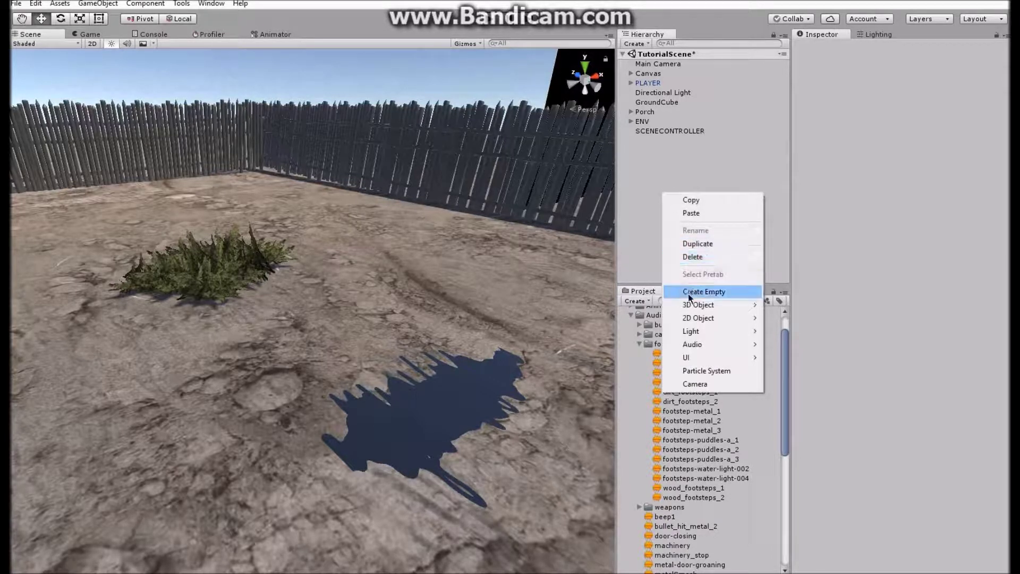
pyautogui.moveTo(711, 304)
pyautogui.click(773, 303)
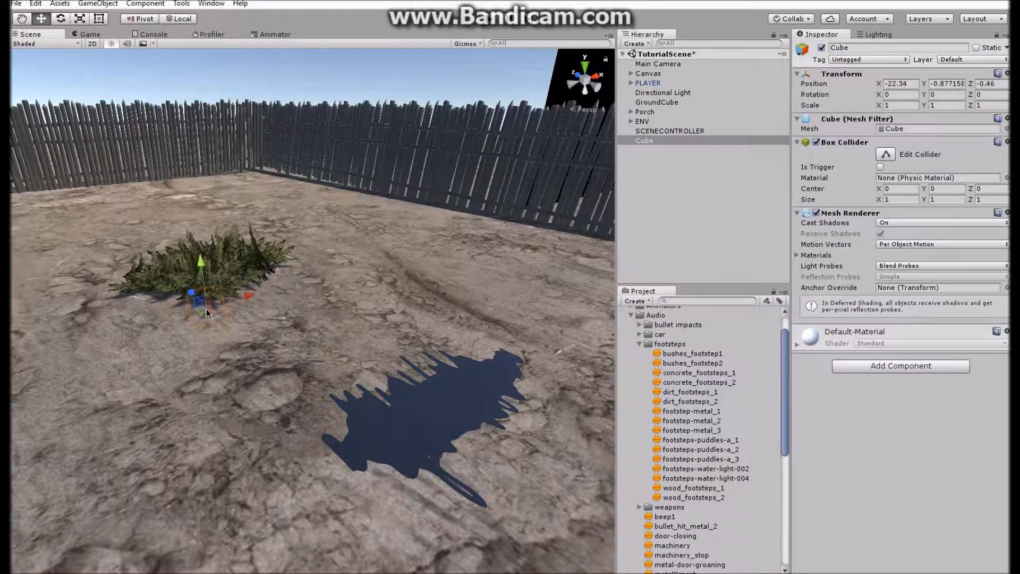
pyautogui.press('f')
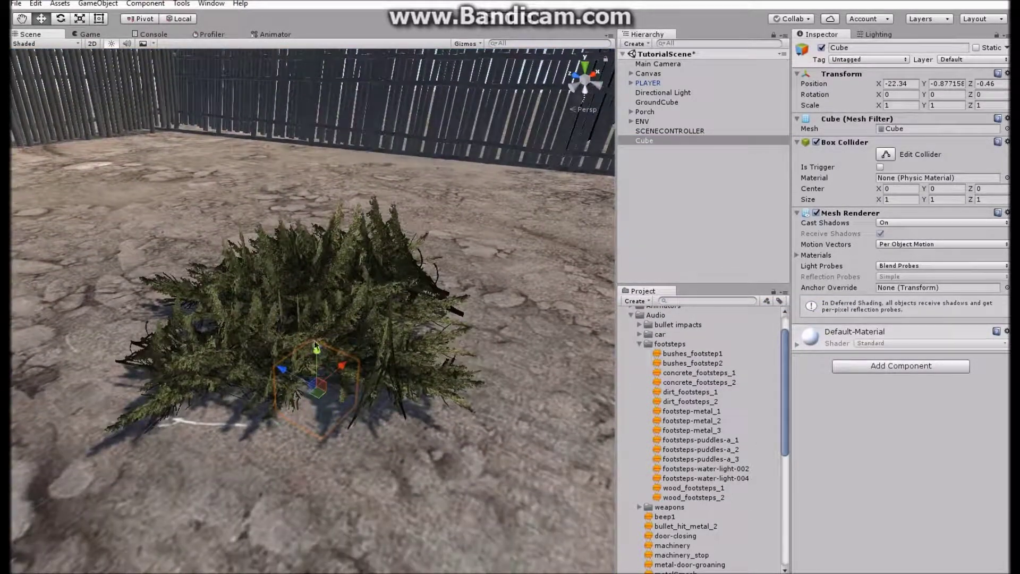
pyautogui.moveTo(315, 343); pyautogui.dragTo(314, 276)
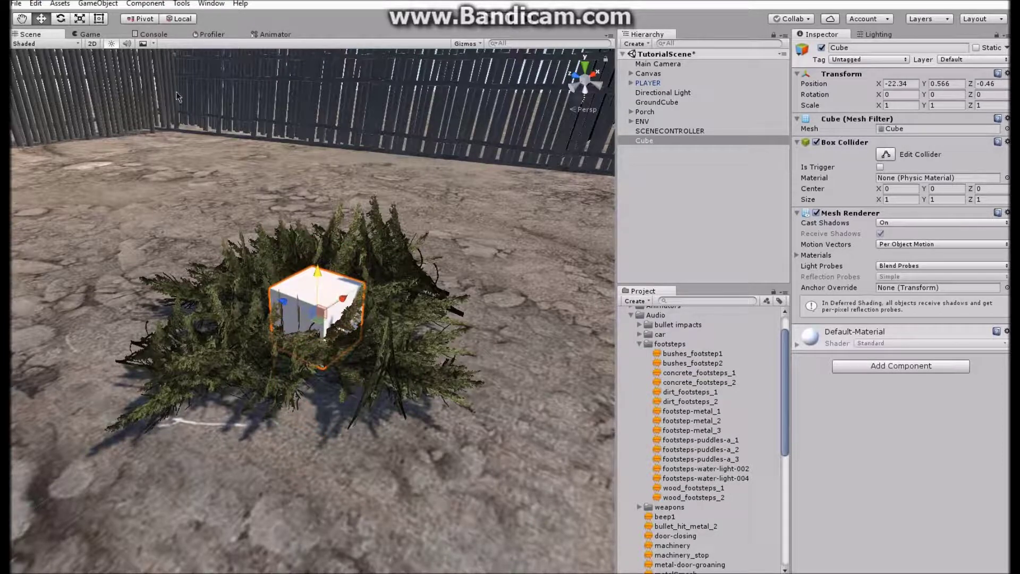
# Scale the cube to about 3.27 × 1.82 × 4.25 and move it to -21.829, 0.53, -0.165 so it encloses the bush.
pyautogui.moveTo(282, 301); pyautogui.dragTo(163, 264)
pyautogui.moveTo(245, 303); pyautogui.dragTo(320, 359, button='right')
pyautogui.moveTo(314, 338); pyautogui.dragTo(413, 299)
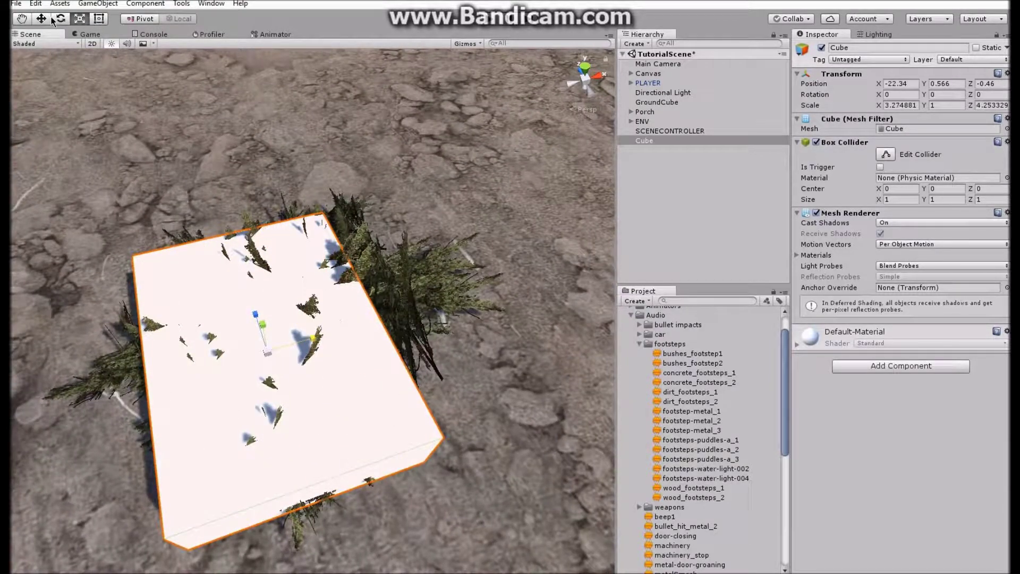
pyautogui.moveTo(260, 361); pyautogui.dragTo(292, 333)
pyautogui.moveTo(306, 298); pyautogui.dragTo(391, 227, button='right')
pyautogui.moveTo(342, 239); pyautogui.dragTo(343, 245)
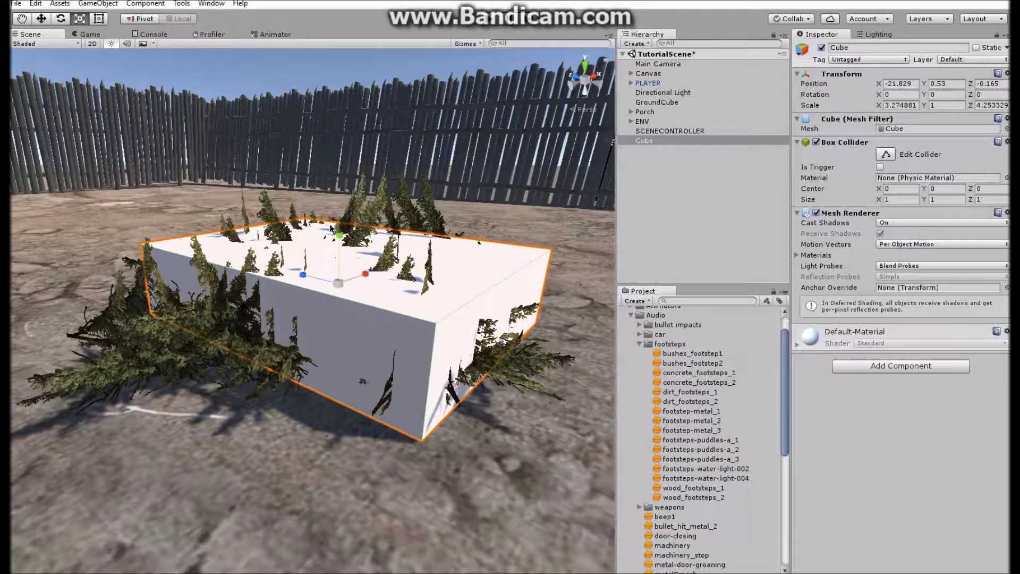
pyautogui.moveTo(344, 207); pyautogui.dragTo(339, 204)
pyautogui.moveTo(340, 203); pyautogui.dragTo(328, 216, button='right')
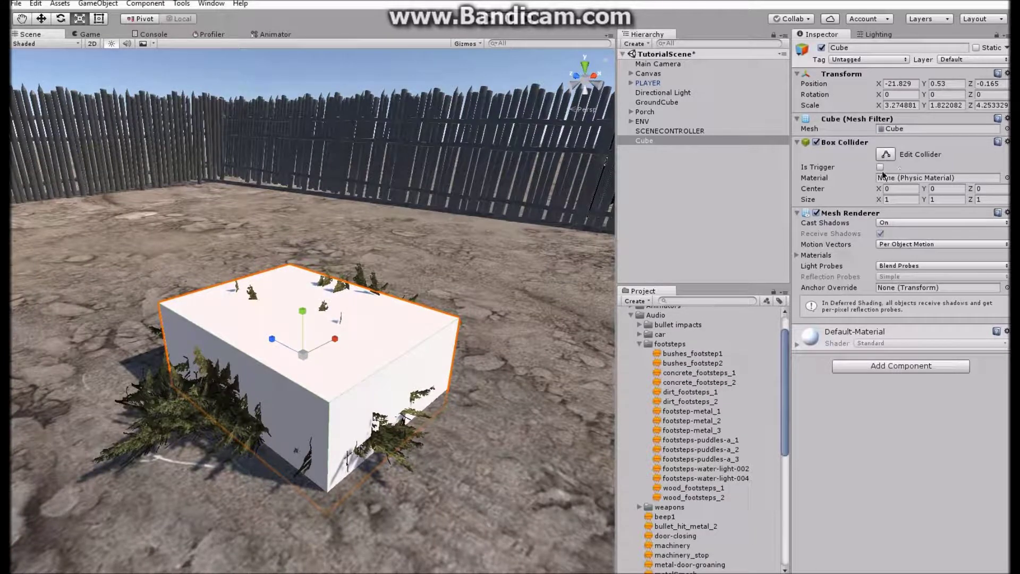
# Make the cube's box collider a trigger and remove its Mesh Renderer and Mesh Filter components.
pyautogui.rightClick(852, 213)
pyautogui.click(897, 238)
pyautogui.rightClick(847, 119)
pyautogui.click(896, 144)
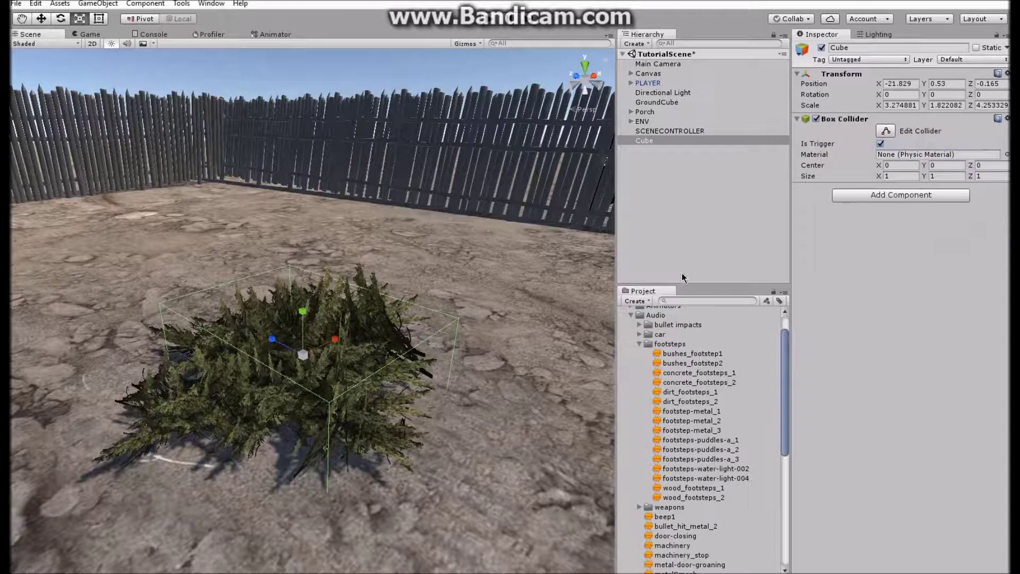
# Give the trigger cube a FootstepsAudio script of type Bush with the bushes_footstep1 and bushes_footstep2 clips.
pyautogui.click(631, 315)
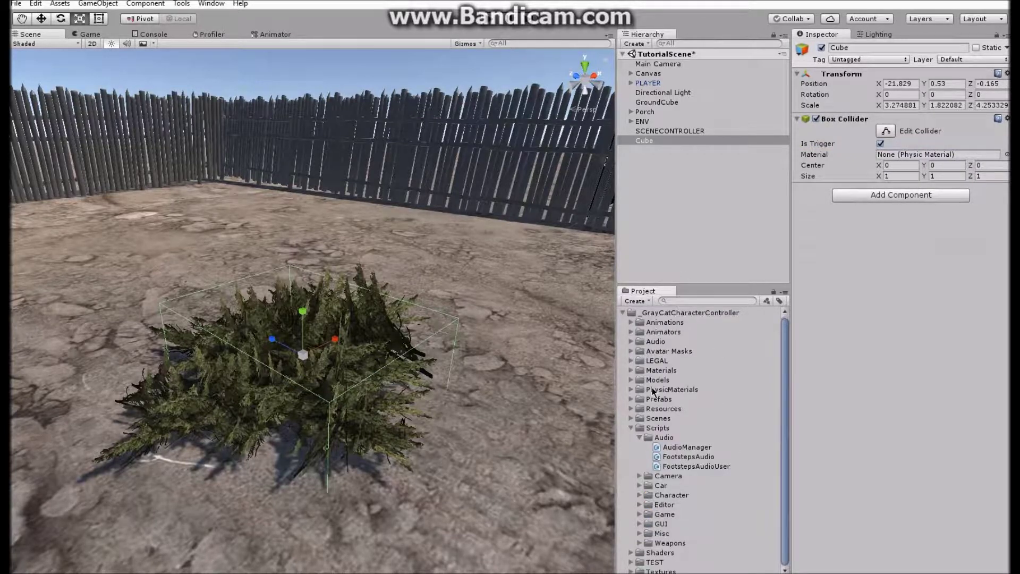
pyautogui.moveTo(688, 457); pyautogui.dragTo(886, 402)
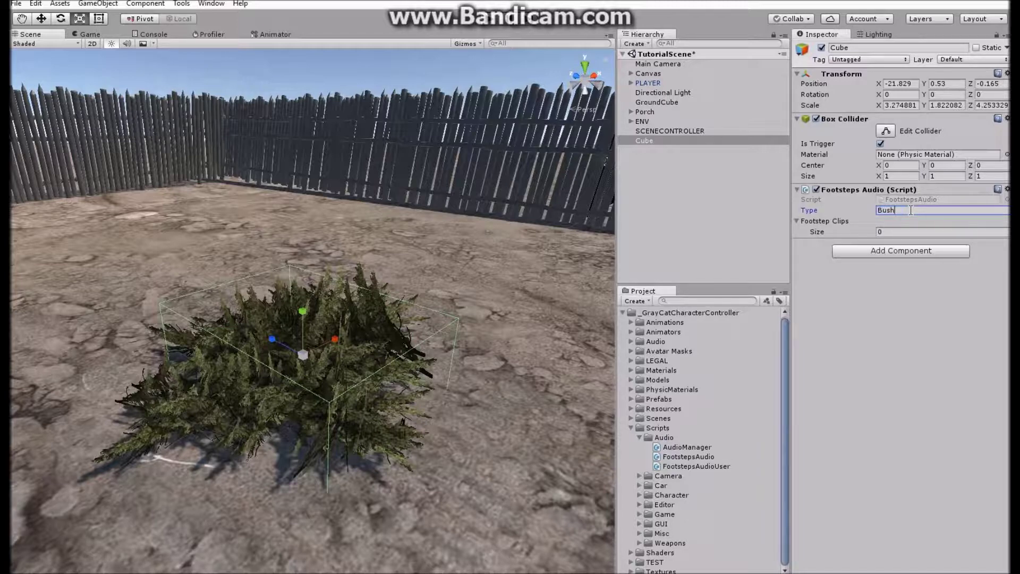
pyautogui.click(631, 342)
pyautogui.moveTo(691, 381); pyautogui.dragTo(821, 225)
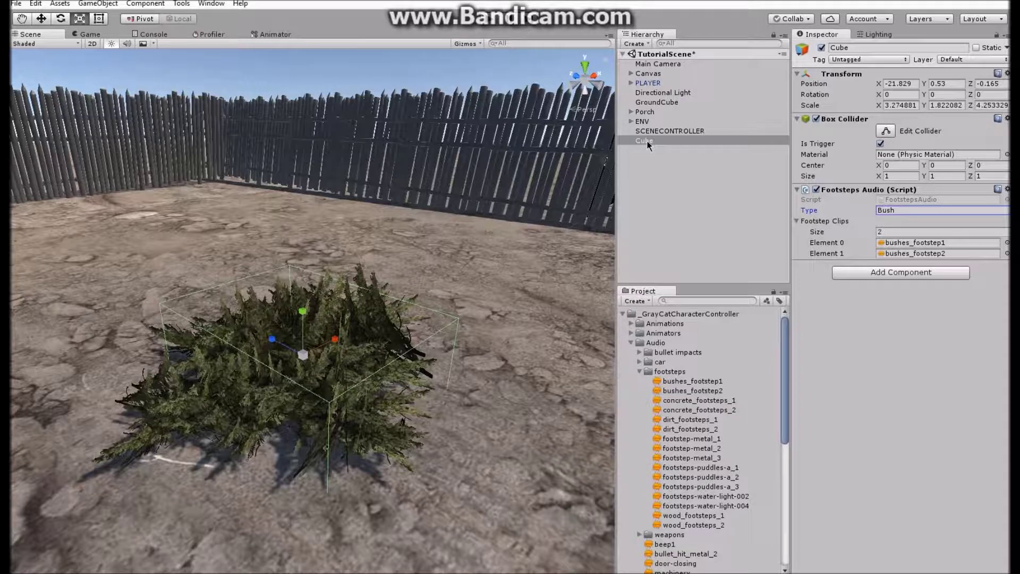
# Assign the bush's trigger cube to the FootstepsLayer layer.
pyautogui.click(966, 58)
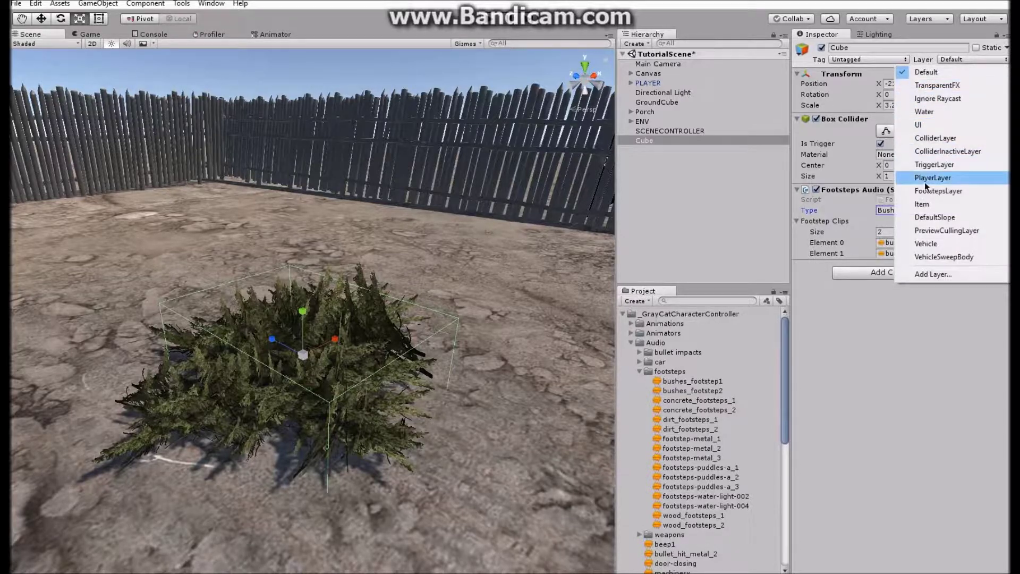
pyautogui.click(925, 190)
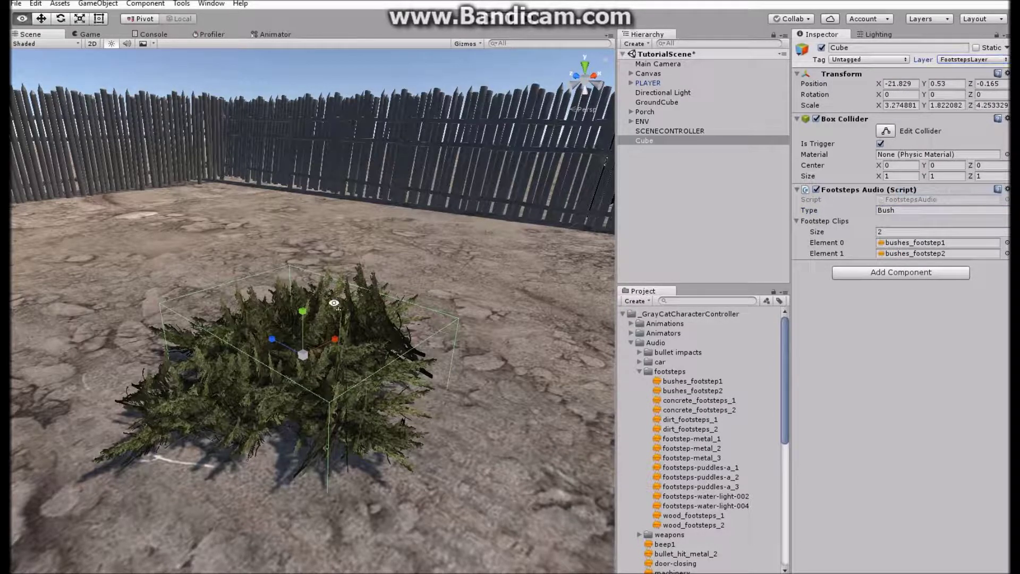
# Duplicate the bush's trigger cube.
pyautogui.press('s')
pyautogui.moveTo(333, 303)
pyautogui.mouseDown(button='right')
pyautogui.moveTo(301, 318)
pyautogui.moveTo(323, 307)
pyautogui.mouseUp(button='right')
pyautogui.rightClick(657, 141)
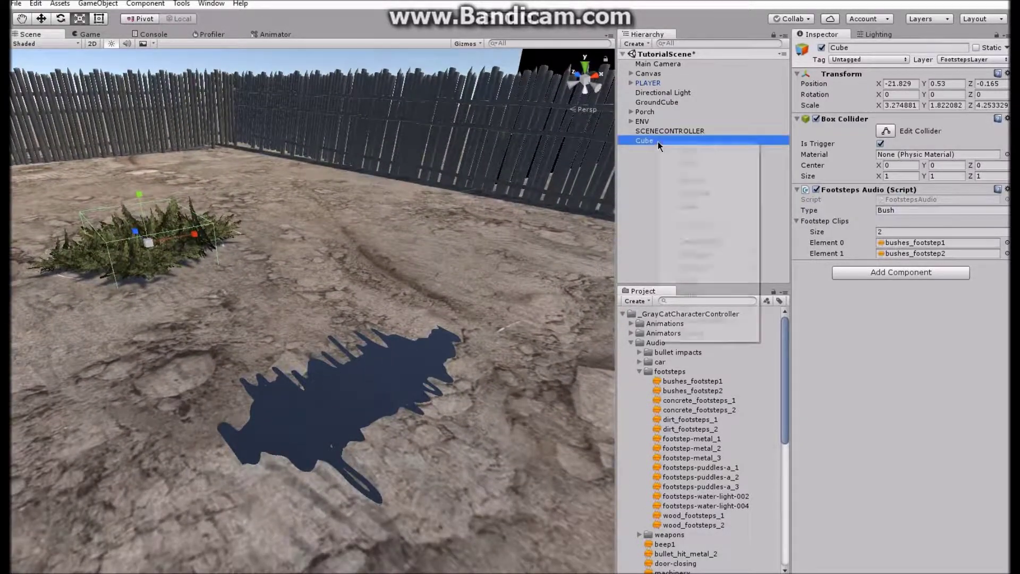
pyautogui.click(674, 193)
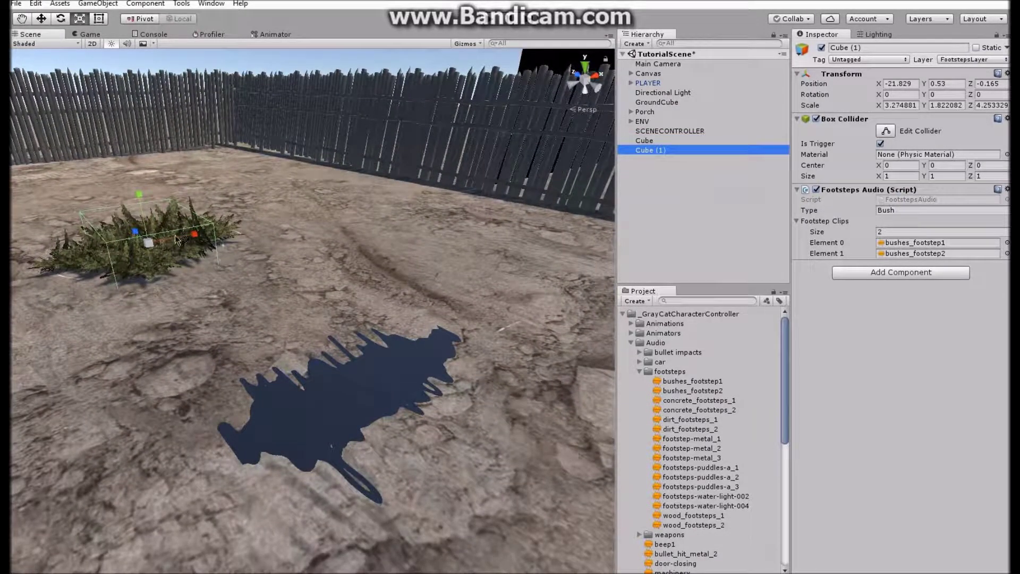
# Move the duplicated cube over the puddle to -20.8, 0.53, -10.21 and scale it to about 3.73 × 1.82 × 1.99.
pyautogui.click(42, 22)
pyautogui.moveTo(133, 215)
pyautogui.mouseDown(button='right')
pyautogui.moveTo(132, 233)
pyautogui.moveTo(124, 230)
pyautogui.mouseUp(button='right')
pyautogui.moveTo(301, 367); pyautogui.dragTo(340, 393)
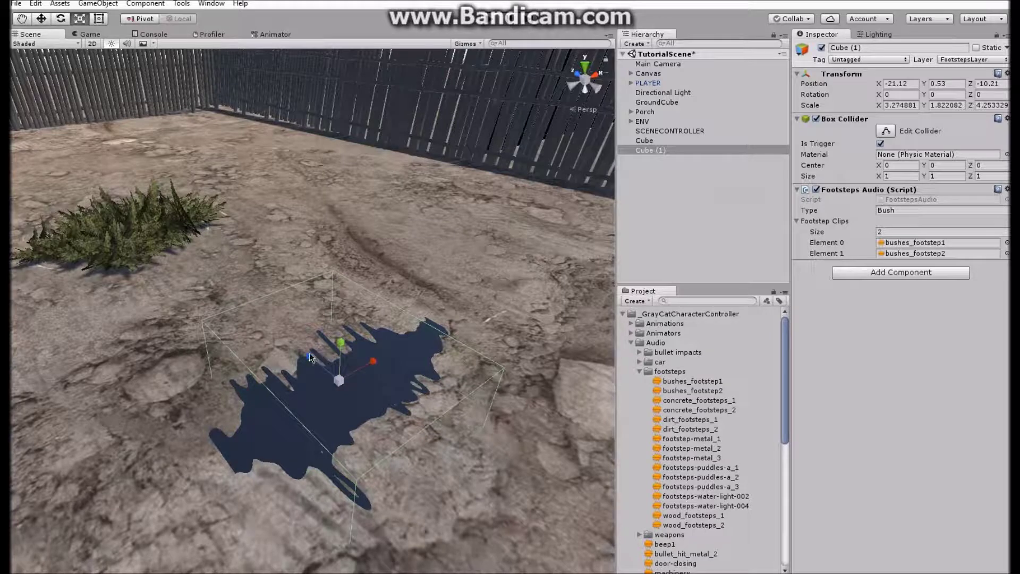
pyautogui.moveTo(328, 369); pyautogui.dragTo(287, 386, button='right')
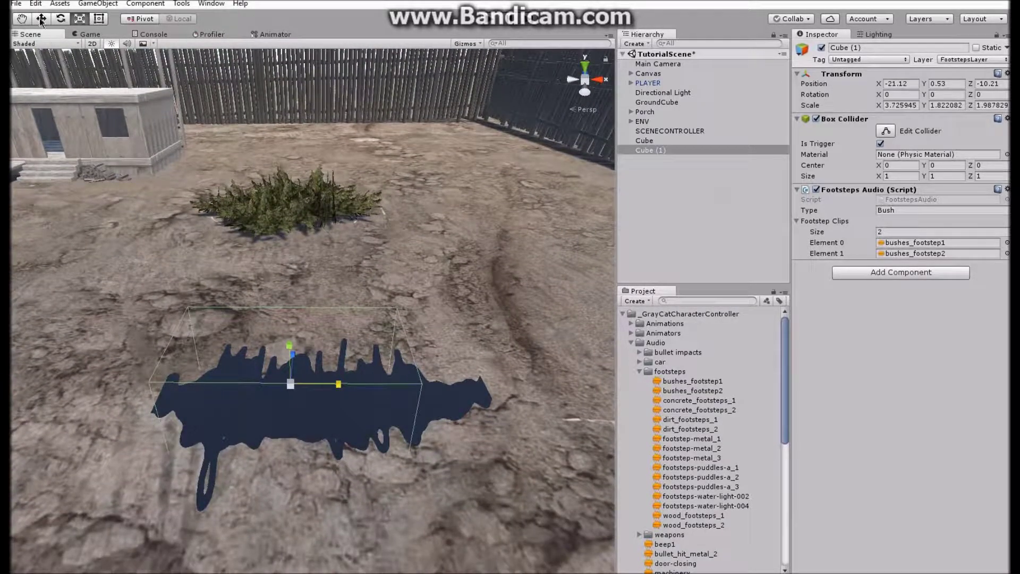
pyautogui.moveTo(356, 381); pyautogui.dragTo(410, 346, button='right')
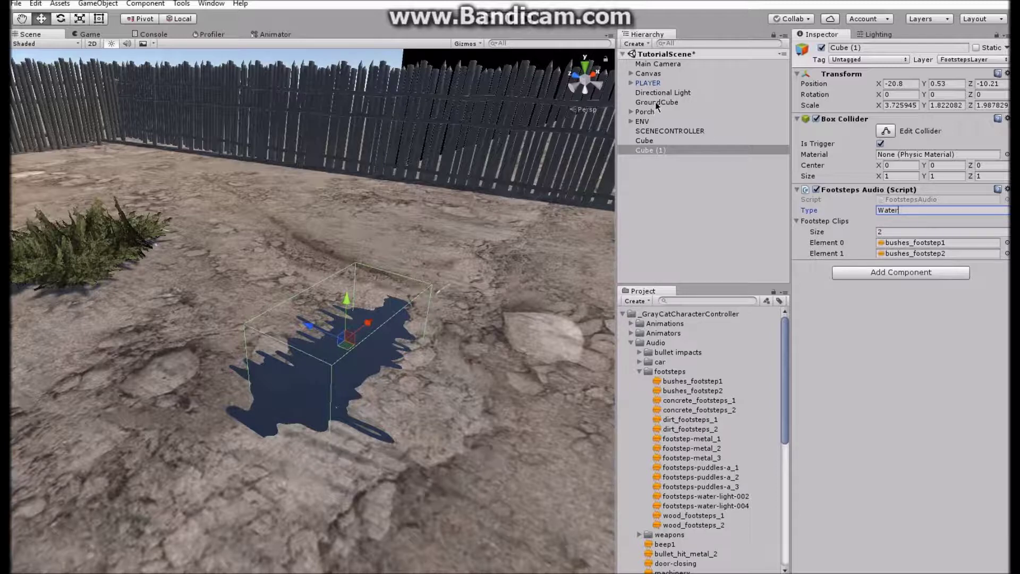
# Set the puddle cube's footsteps type to Water with the clips footsteps-puddles-a_1, footsteps-puddles-a_2 and footsteps-puddles-a_3.
pyautogui.scroll(-3, 691, 413)
pyautogui.moveTo(694, 433); pyautogui.dragTo(828, 310)
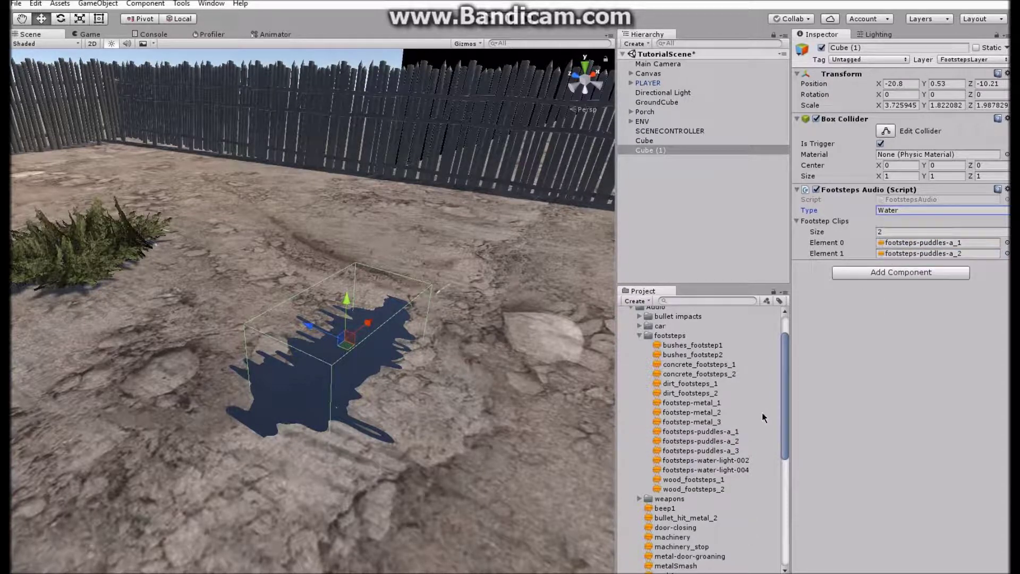
pyautogui.moveTo(832, 227); pyautogui.dragTo(829, 229)
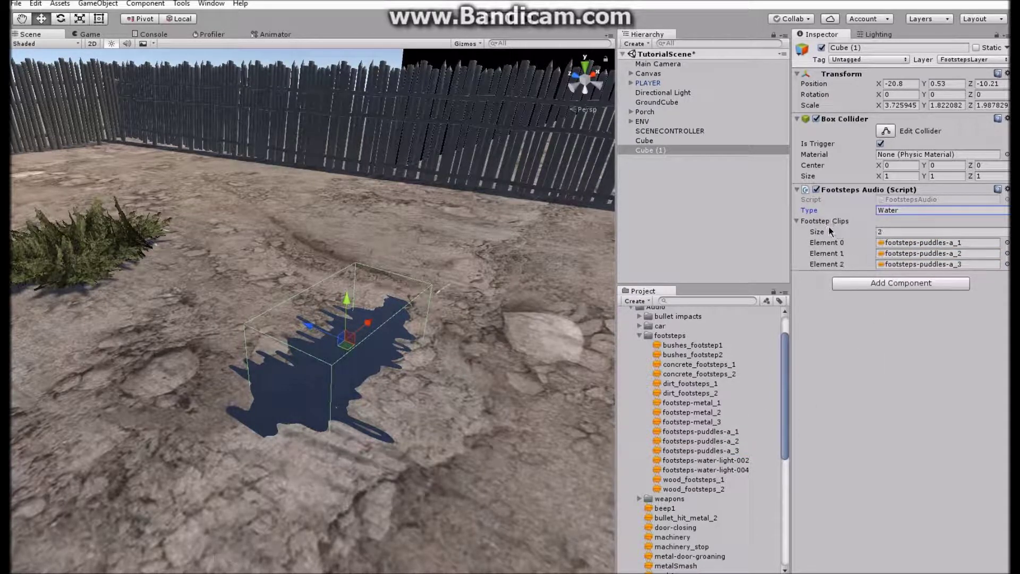
pyautogui.click(645, 198)
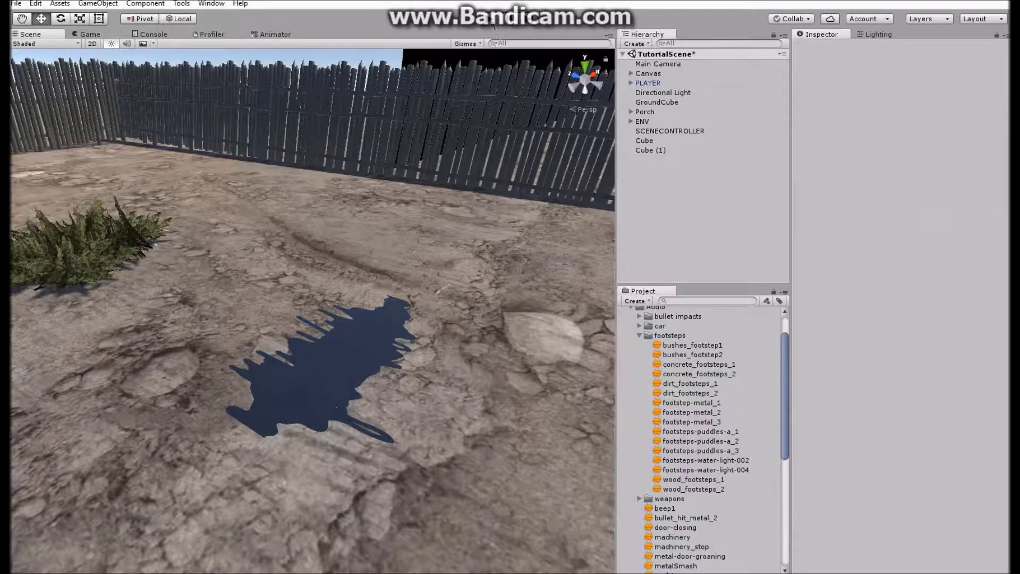
# Start play mode and run the player through the puddle to test the water footsteps.
pyautogui.hotkey('ctrl', 'p')
pyautogui.press('w')
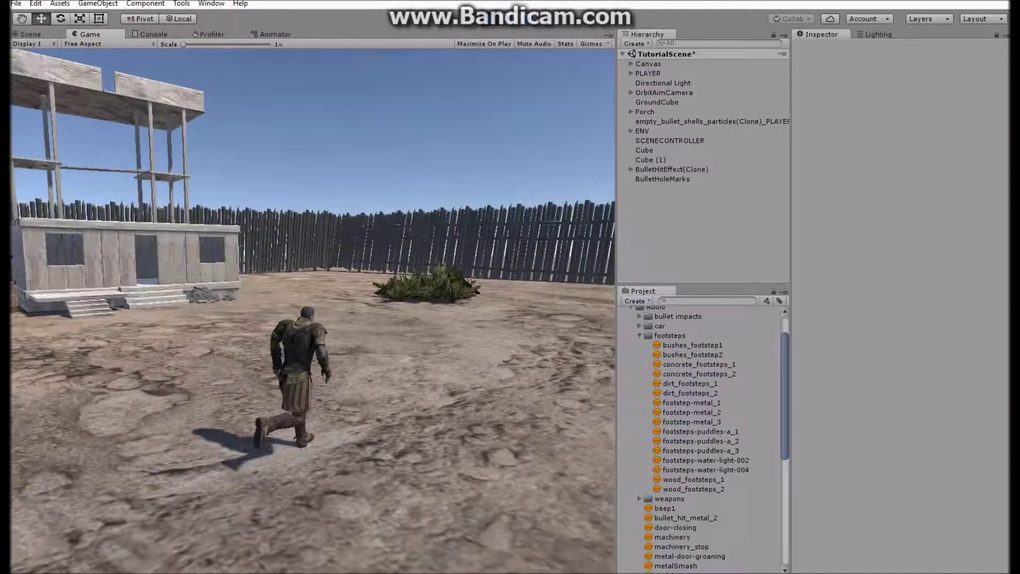
pyautogui.press('space')
pyautogui.press('w')
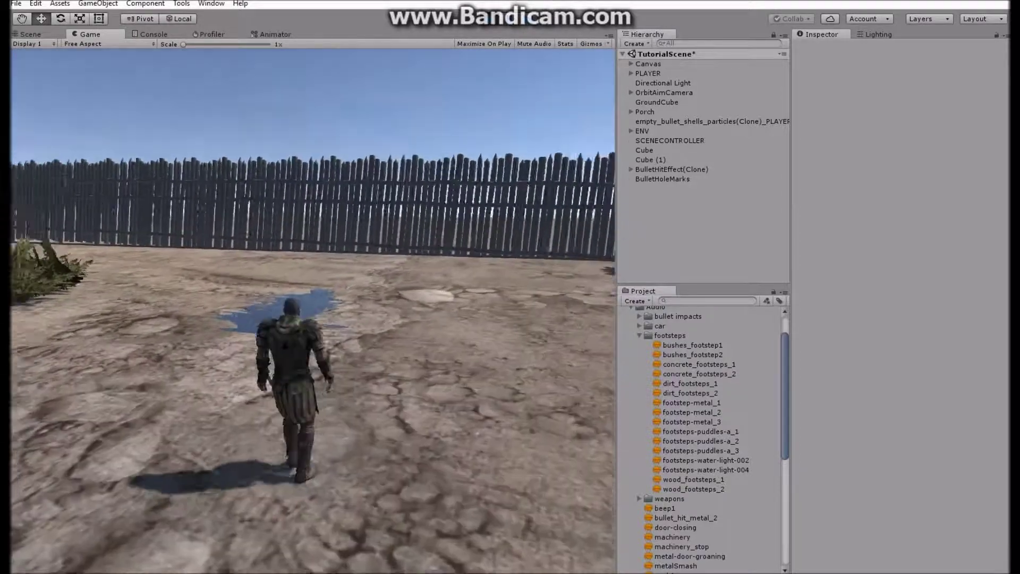
pyautogui.press('w')
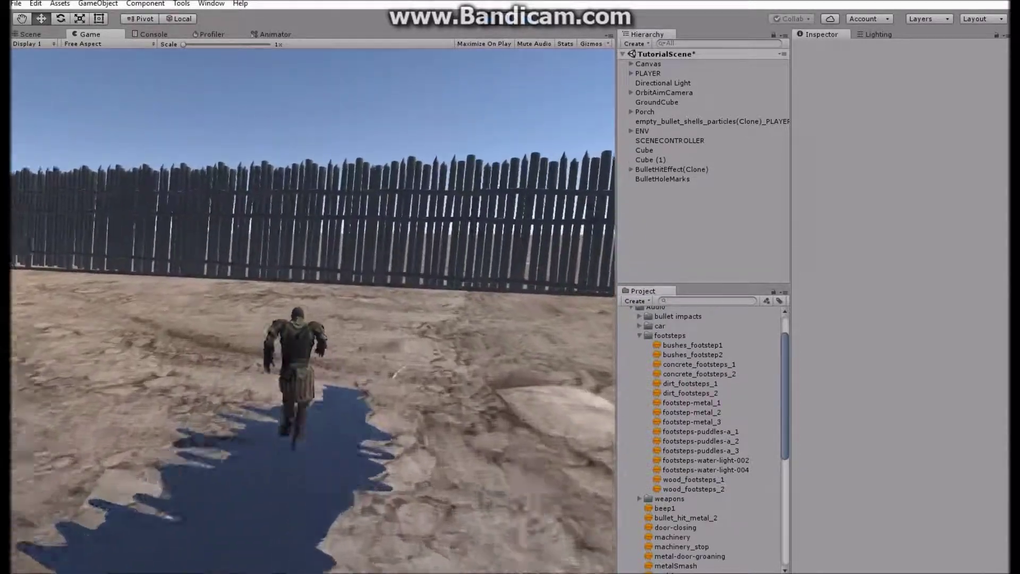
# Run the player through the bush to test its footstep sounds.
pyautogui.press('w')
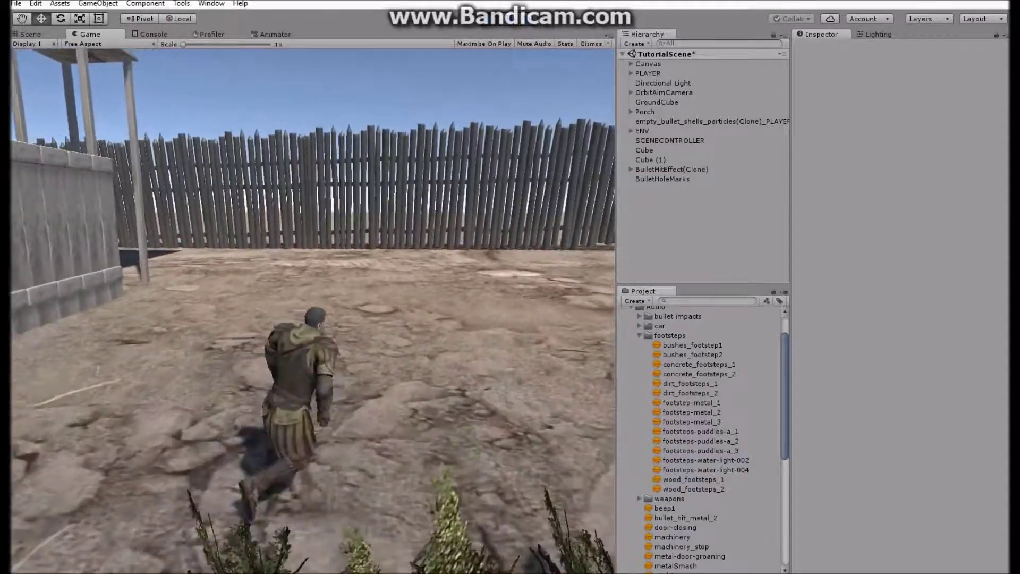
pyautogui.press('s')
pyautogui.press('s')
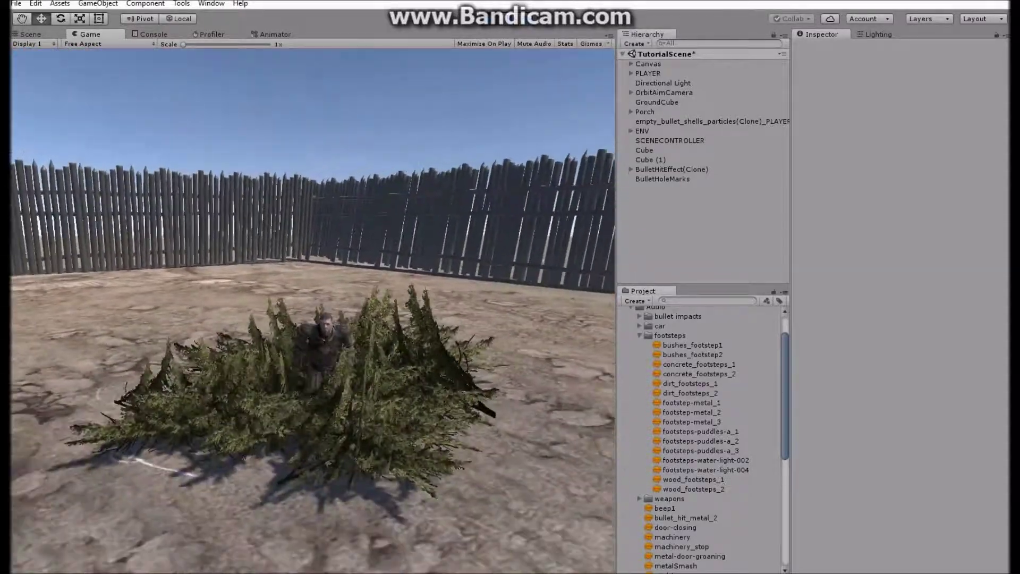
pyautogui.press('a')
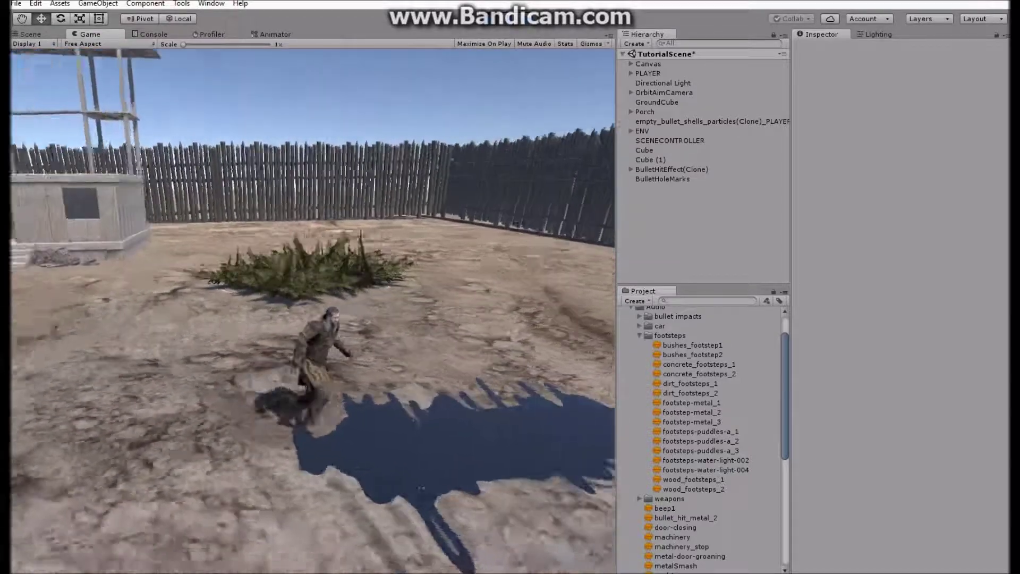
# Run the player back and forth across the puddle to check the water footsteps again.
pyautogui.press('w')
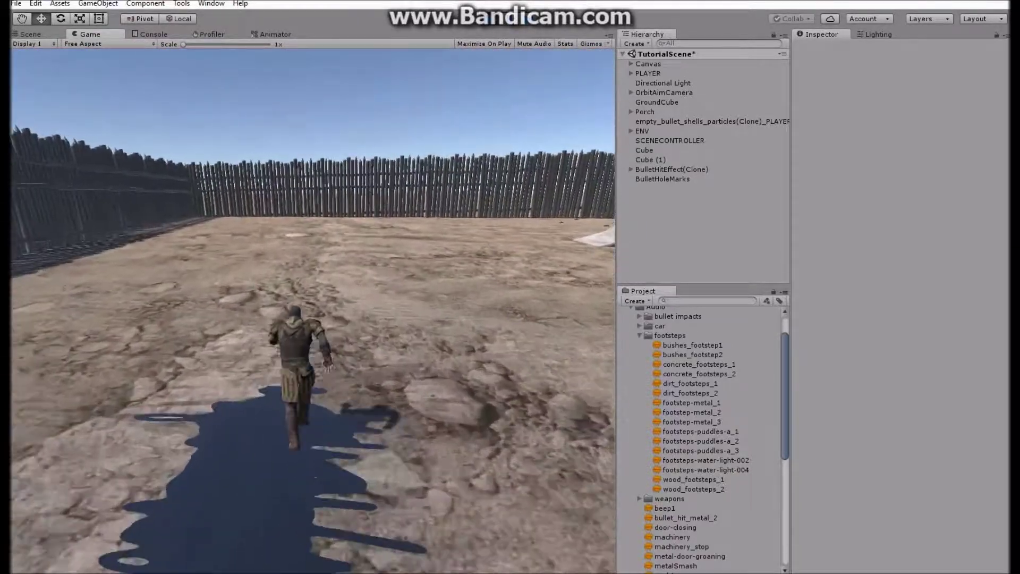
pyautogui.press('s')
pyautogui.press('d')
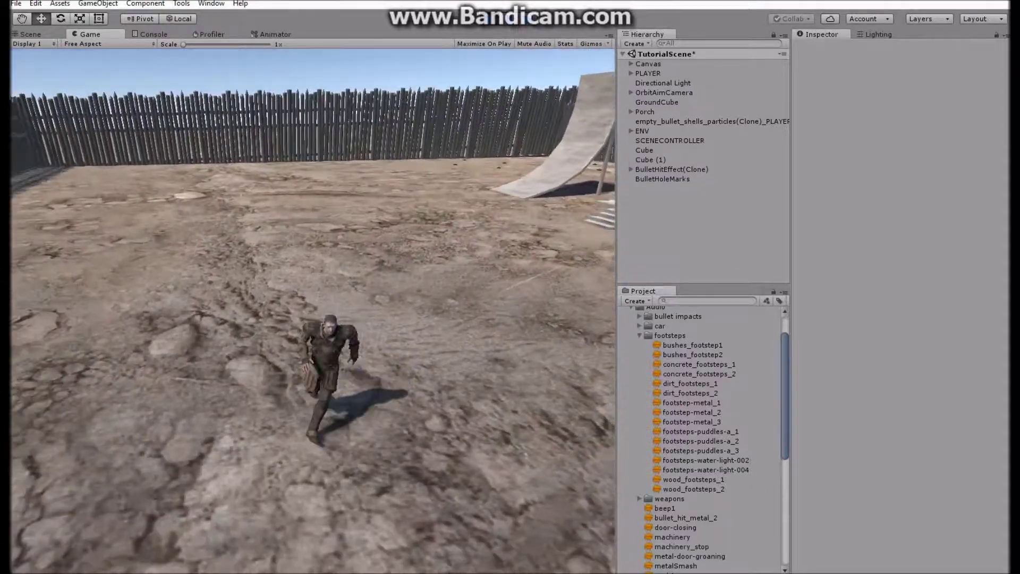
pyautogui.press('s')
pyautogui.press('s')
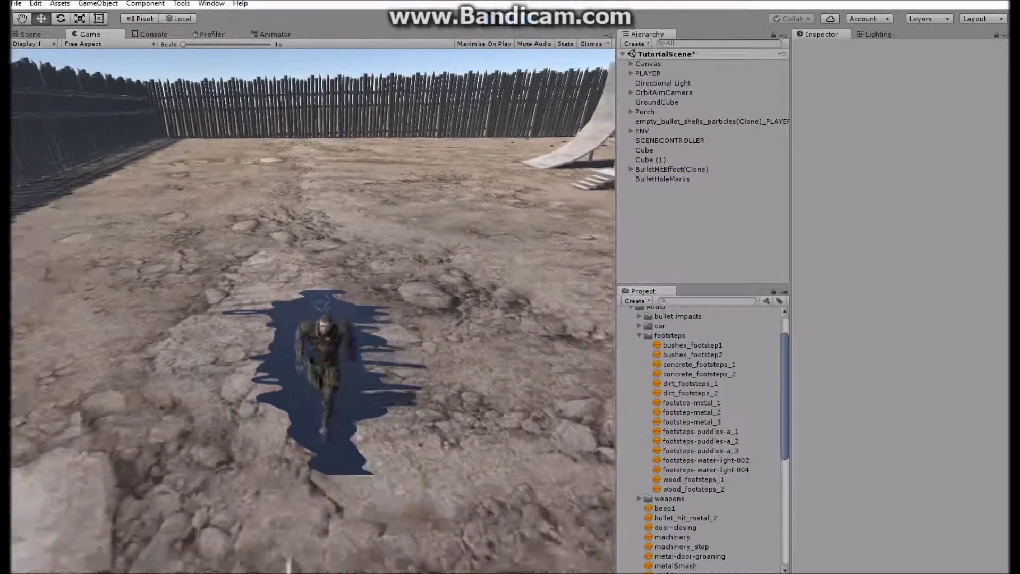
pyautogui.press('w')
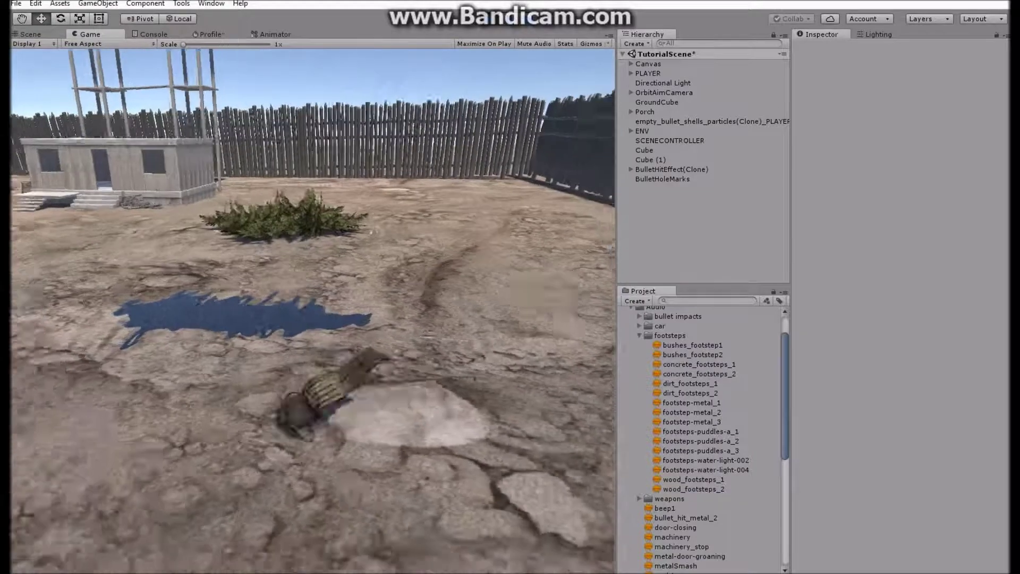
# Run the player to the curved ramp and walk up it to test how steep a slope can be climbed.
pyautogui.press('w')
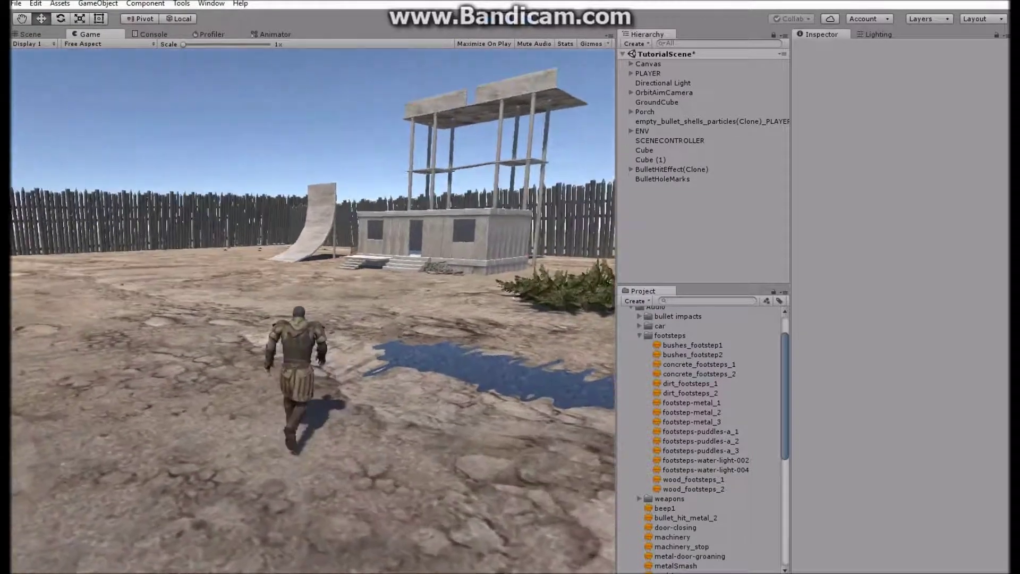
pyautogui.press('w')
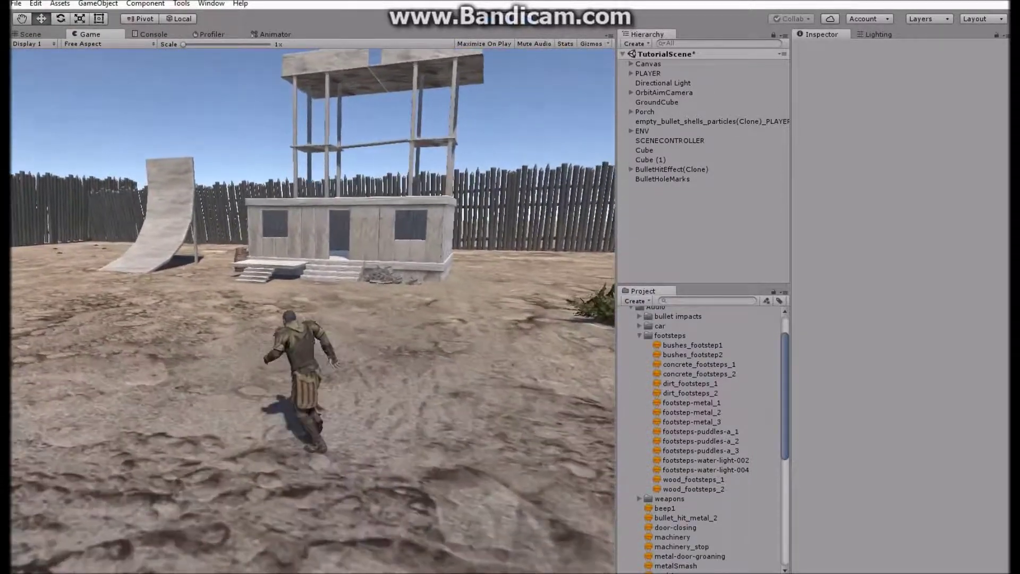
pyautogui.press('w')
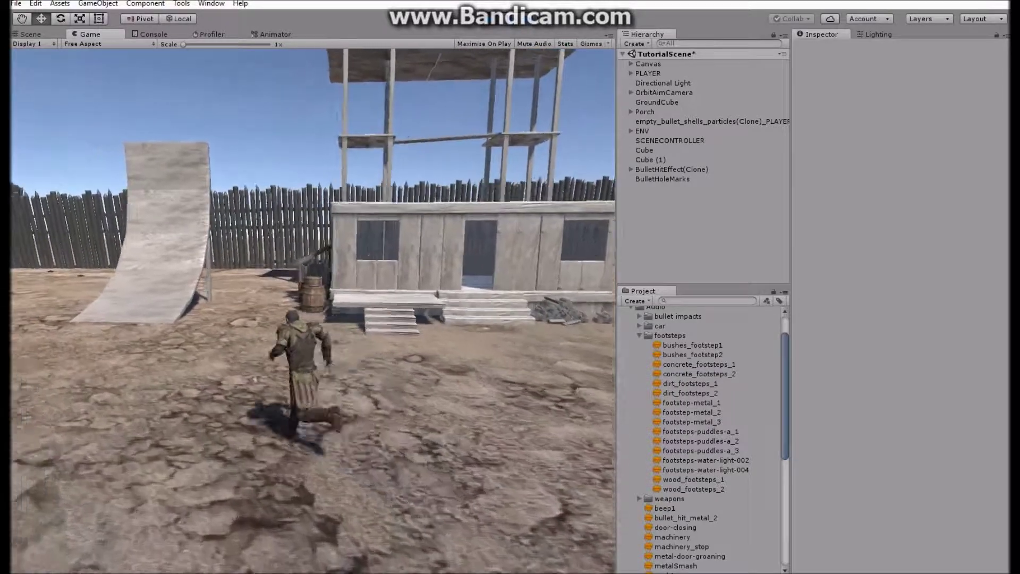
pyautogui.press('w')
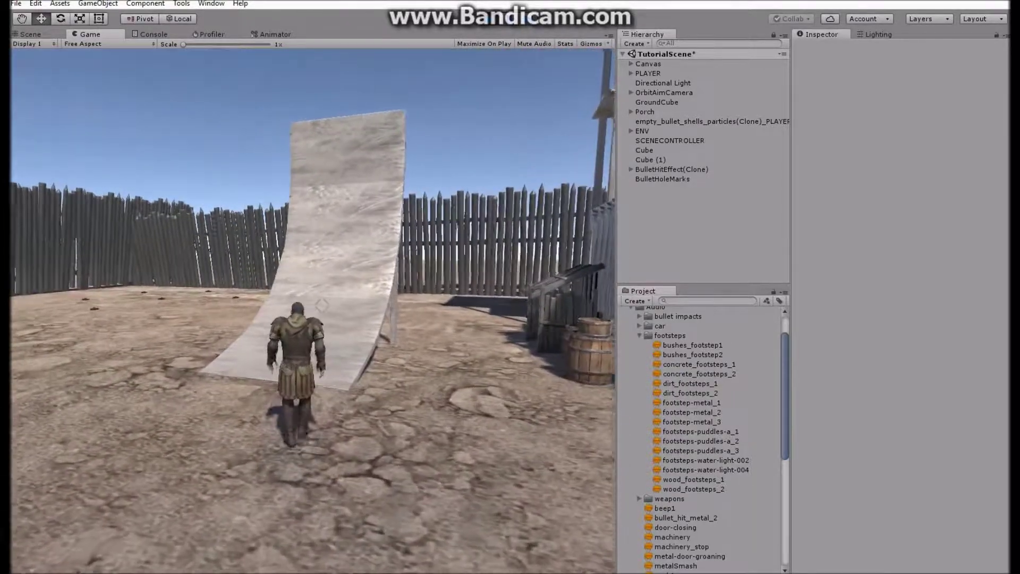
pyautogui.press('w')
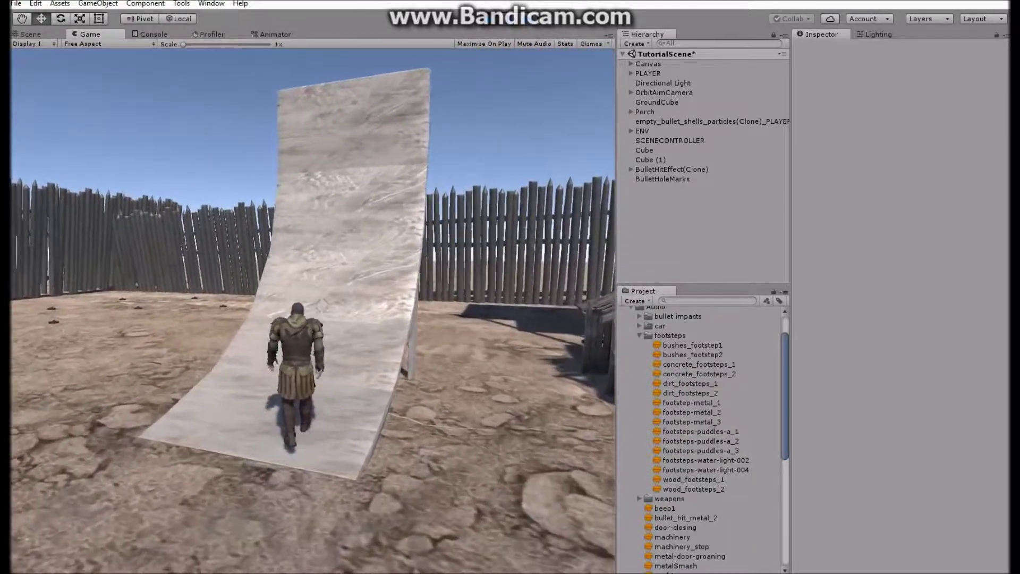
pyautogui.press('w')
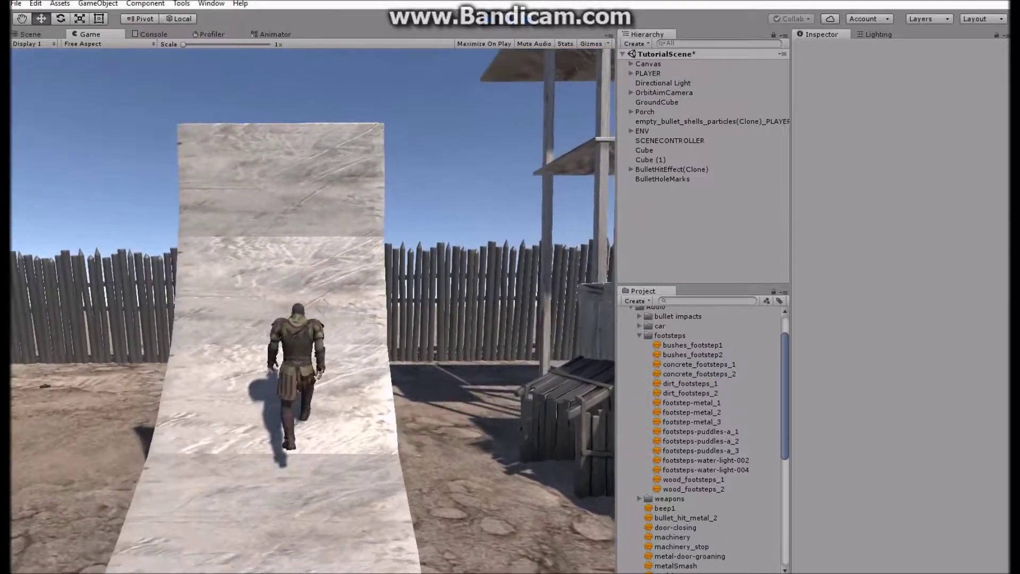
pyautogui.press('w')
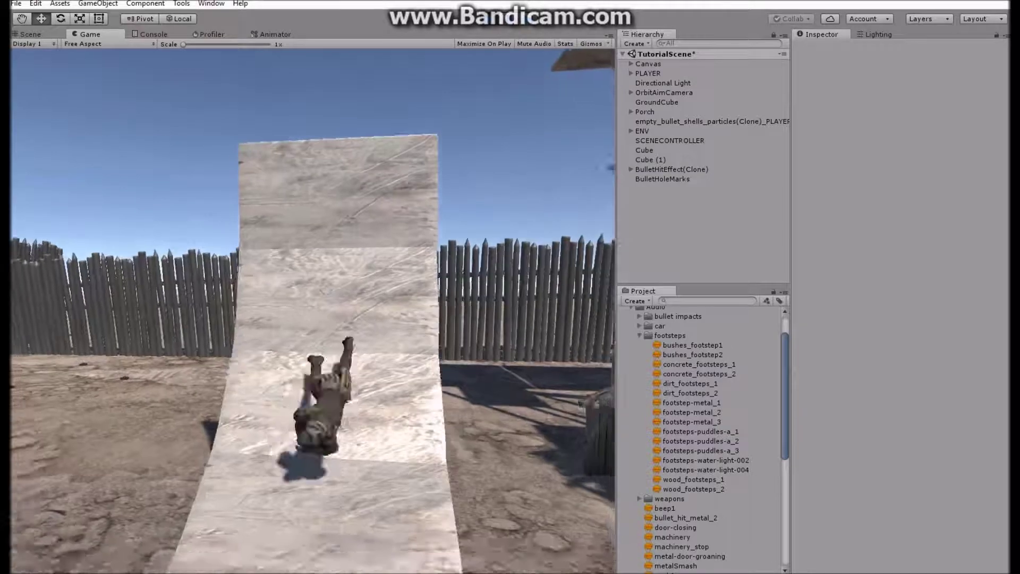
pyautogui.press('w')
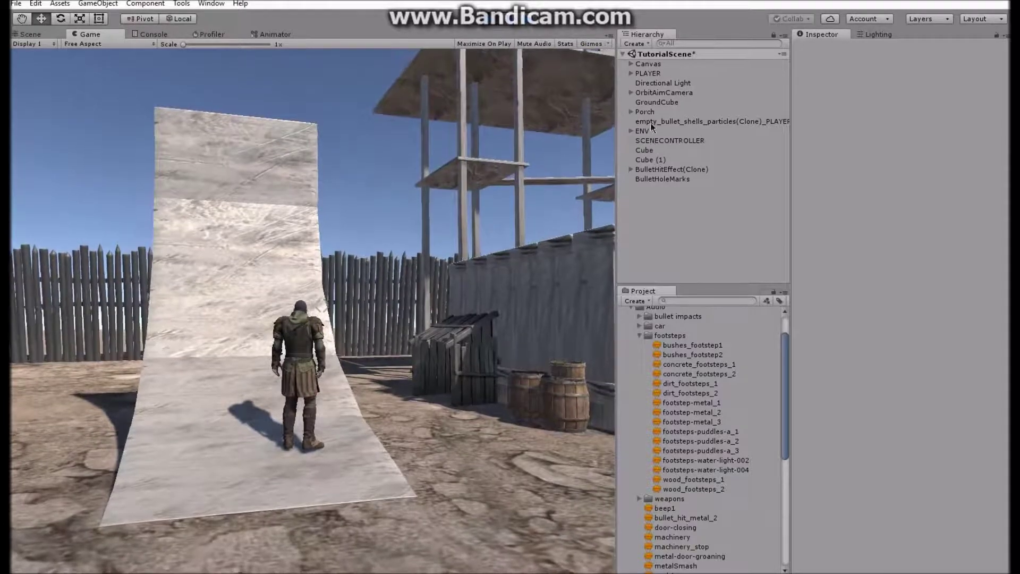
# Set Max Slope to 45 in the PLAYER object's Slope Control script and return to the running game.
pyautogui.click(654, 74)
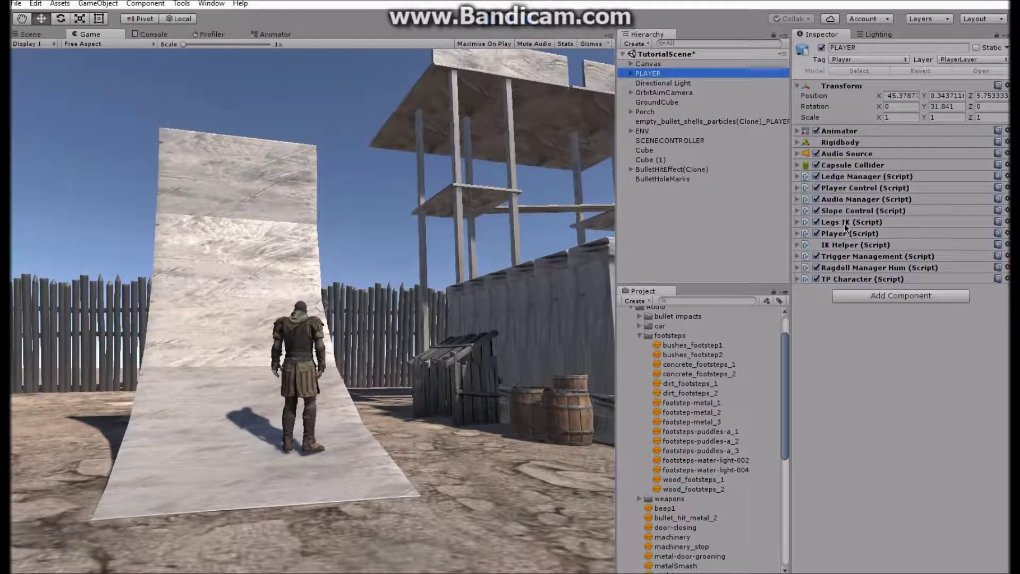
pyautogui.click(847, 211)
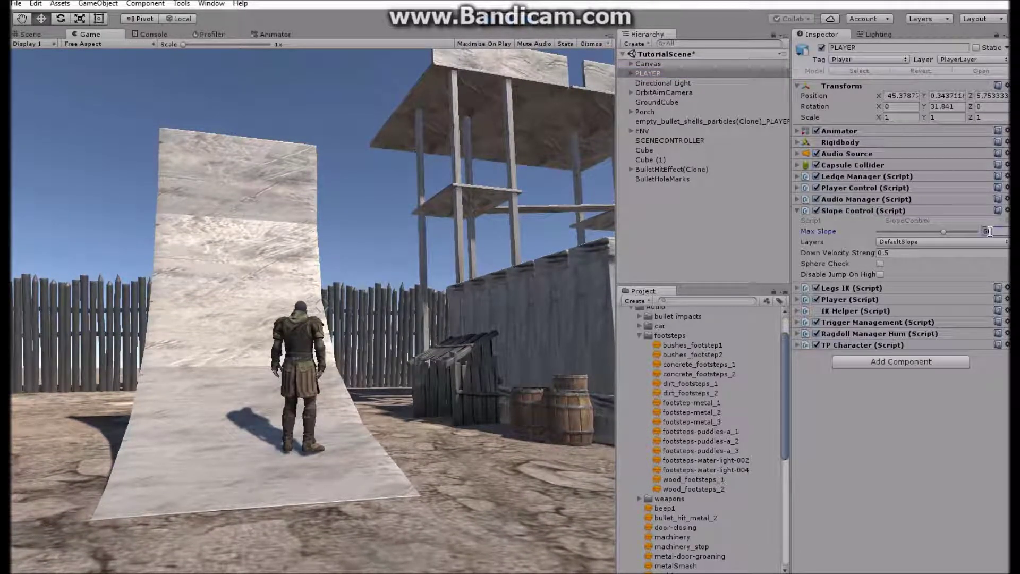
pyautogui.click(374, 263)
# Walk, jump and run the player up the curved ramp to test the 45 slope limit.
pyautogui.press('w')
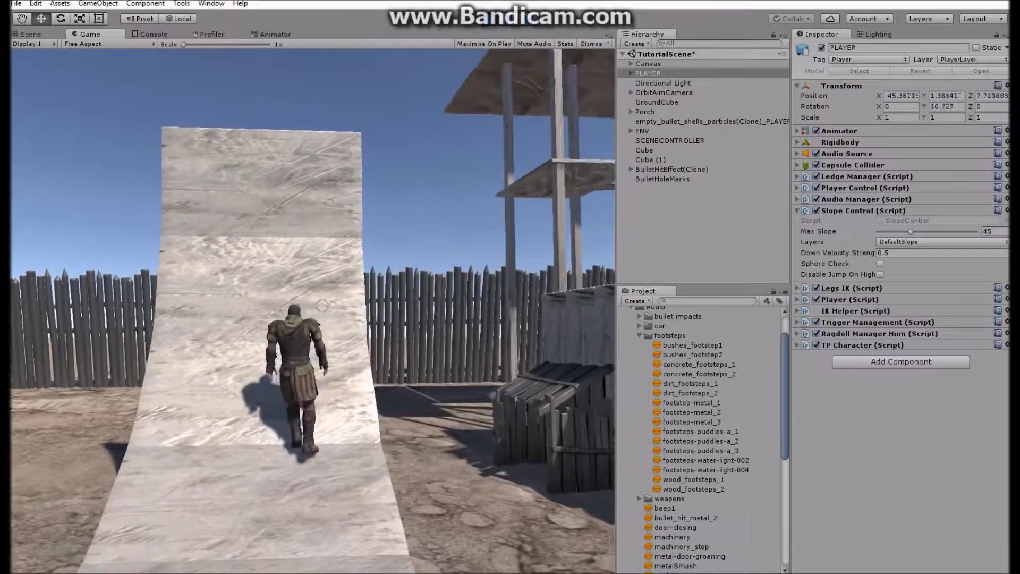
pyautogui.press('space')
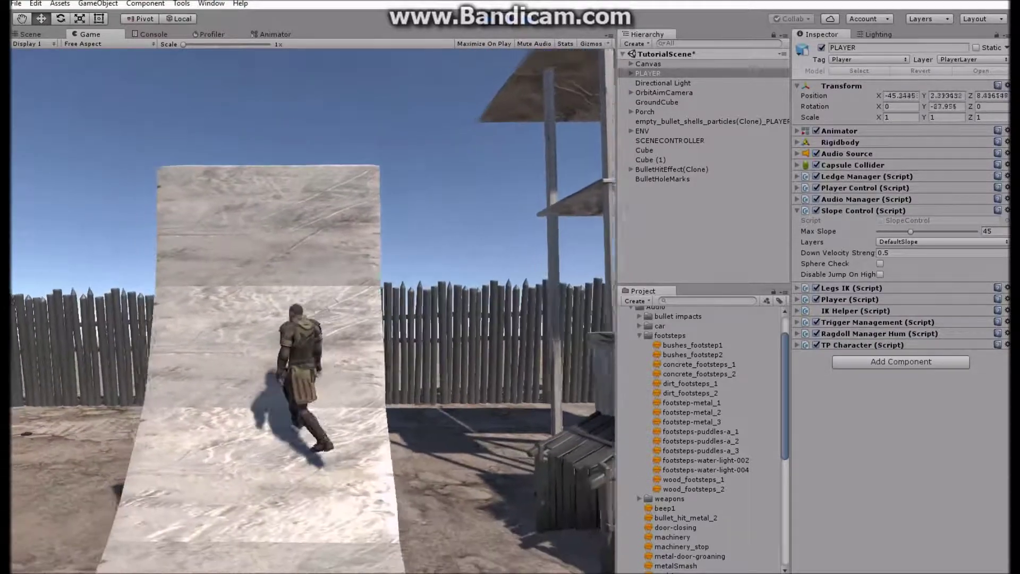
pyautogui.press('w')
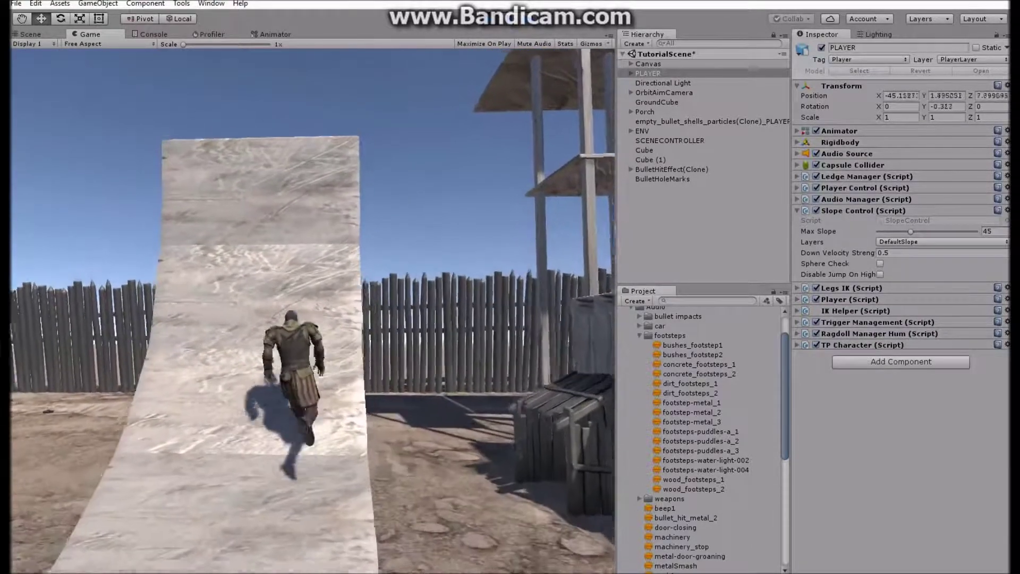
pyautogui.press('a')
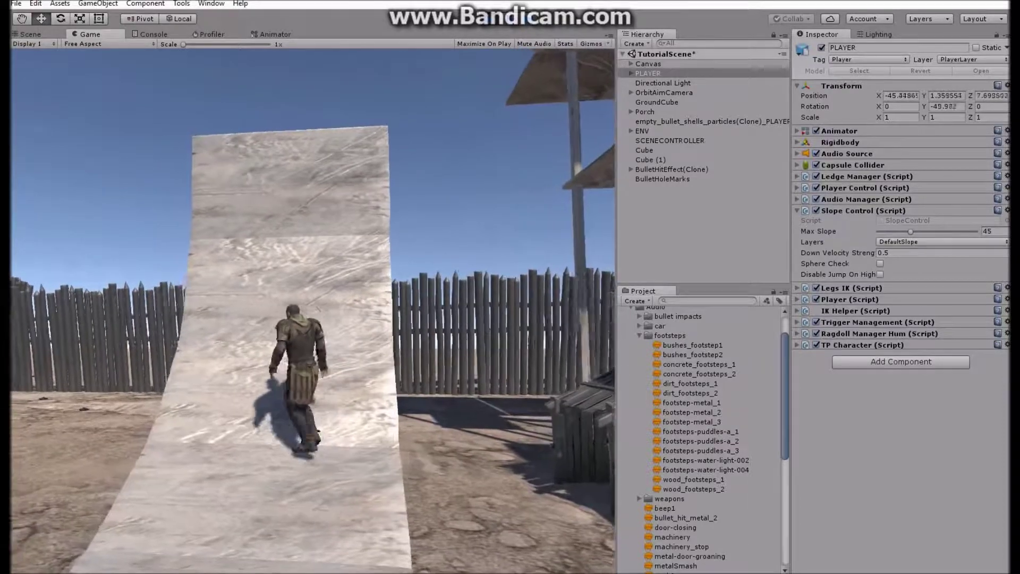
pyautogui.press('s')
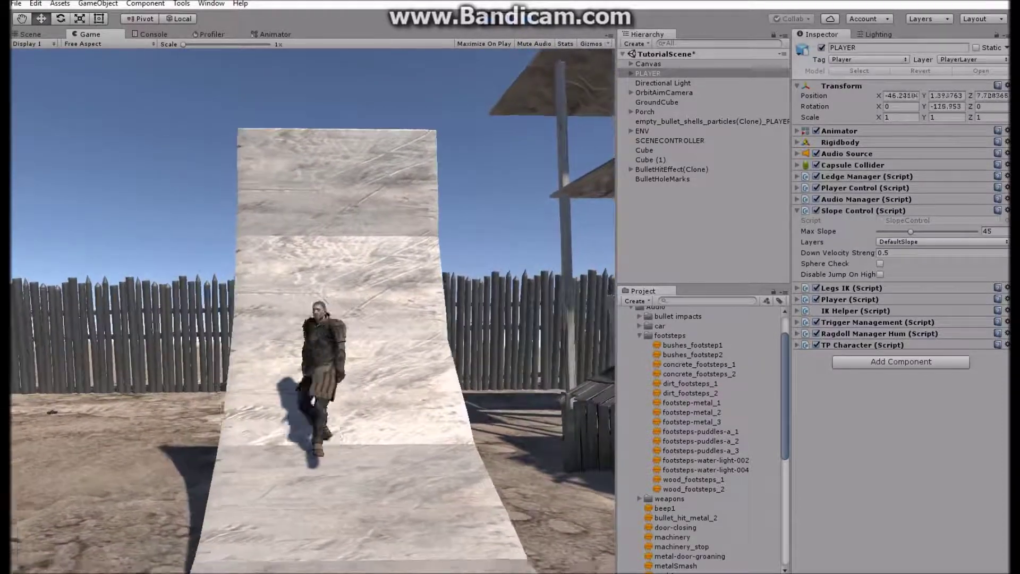
pyautogui.press('w')
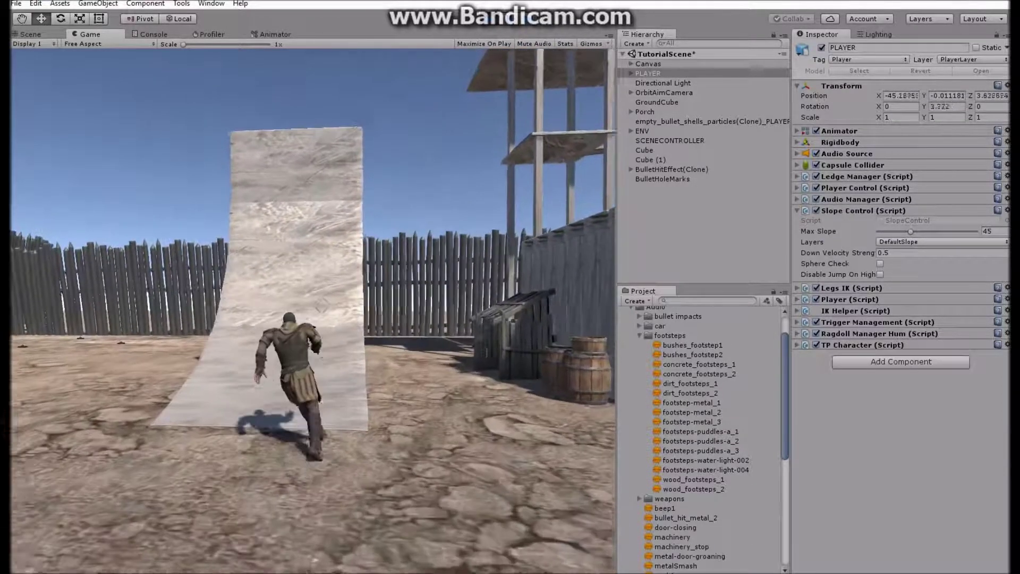
pyautogui.press('s')
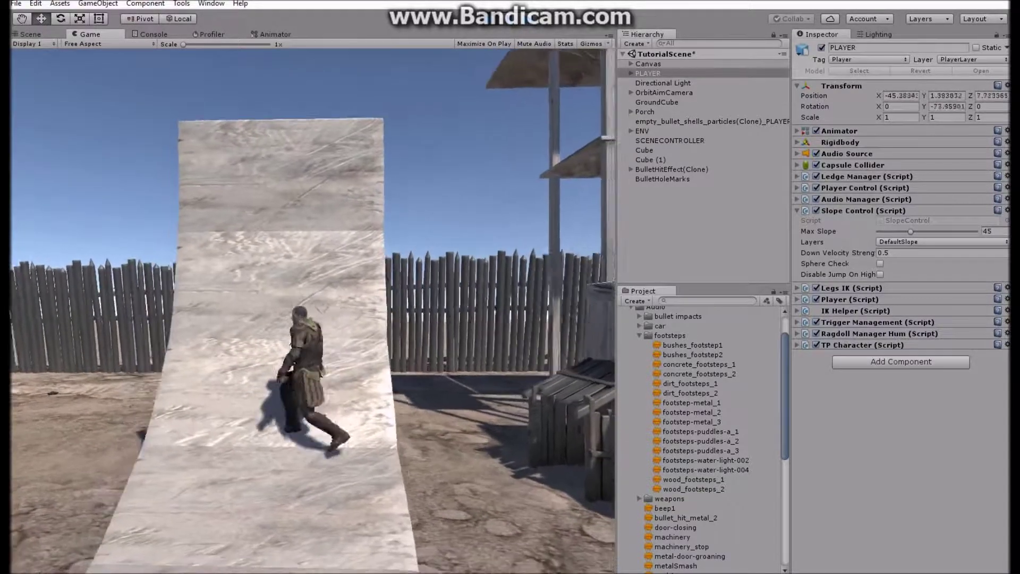
# Lower Max Slope to 30 in the PLAYER object's Slope Control script, and walk and run the player up the curved ramp to test it.
pyautogui.press('w')
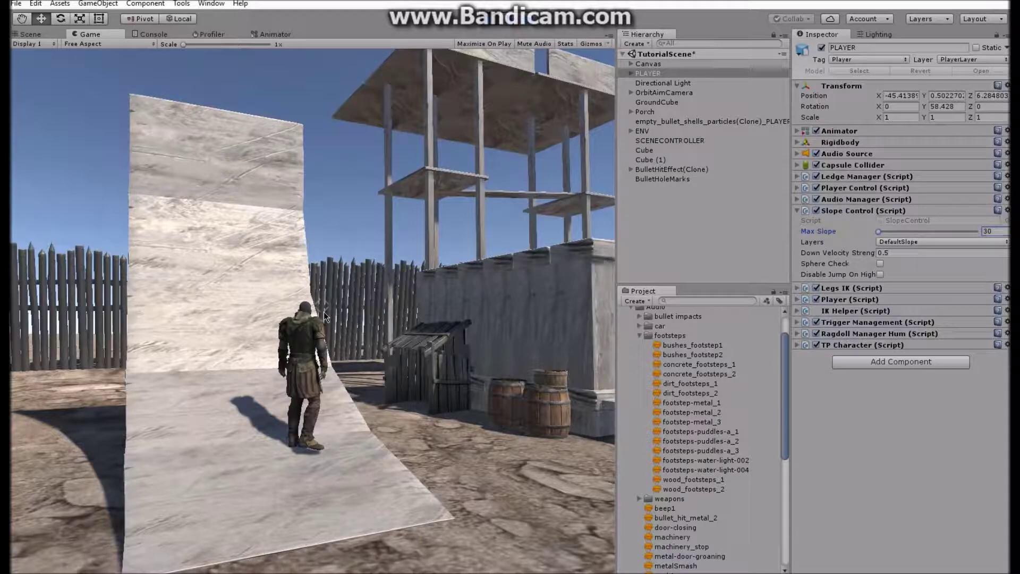
pyautogui.press('w')
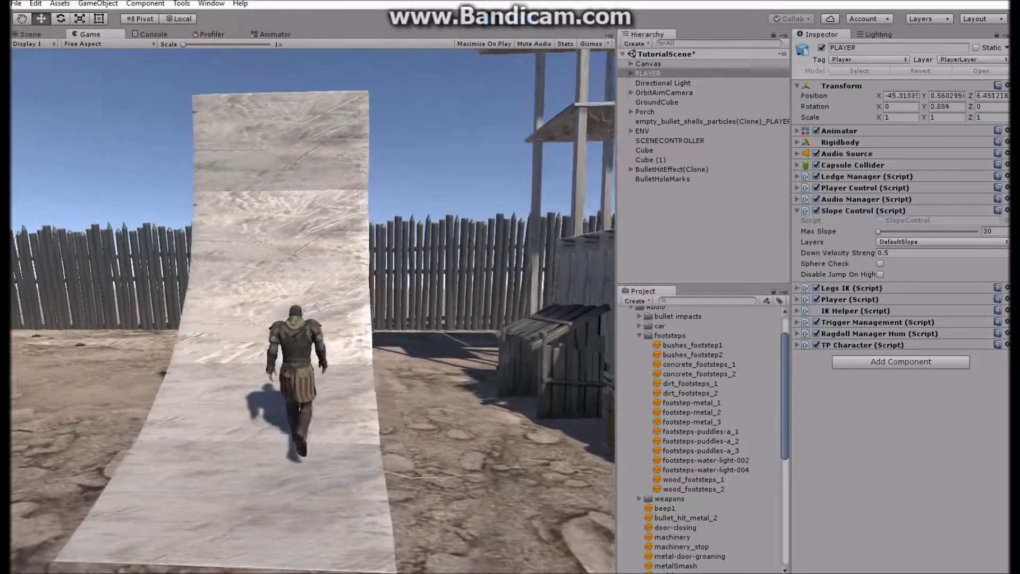
pyautogui.press('w')
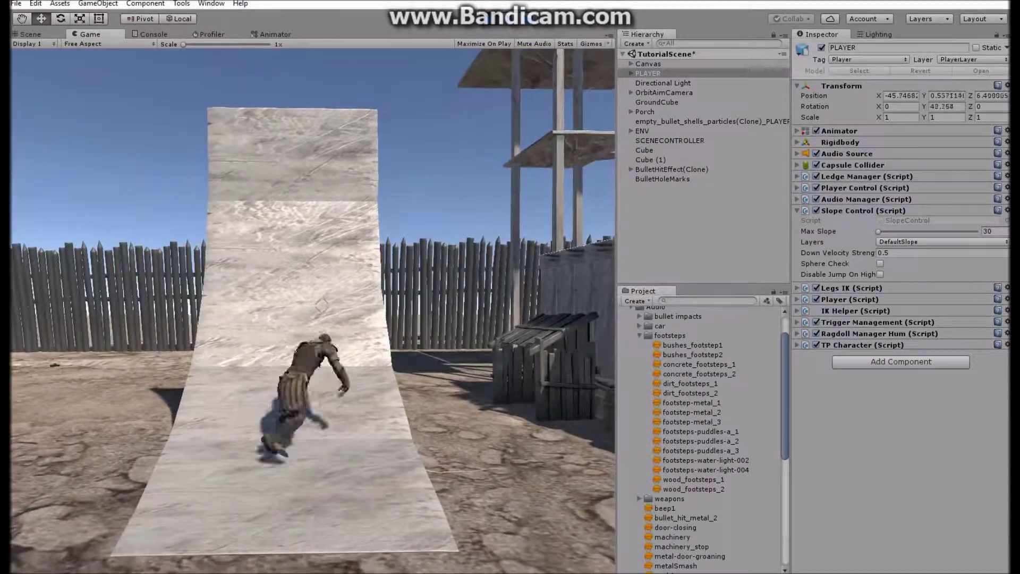
pyautogui.press('w')
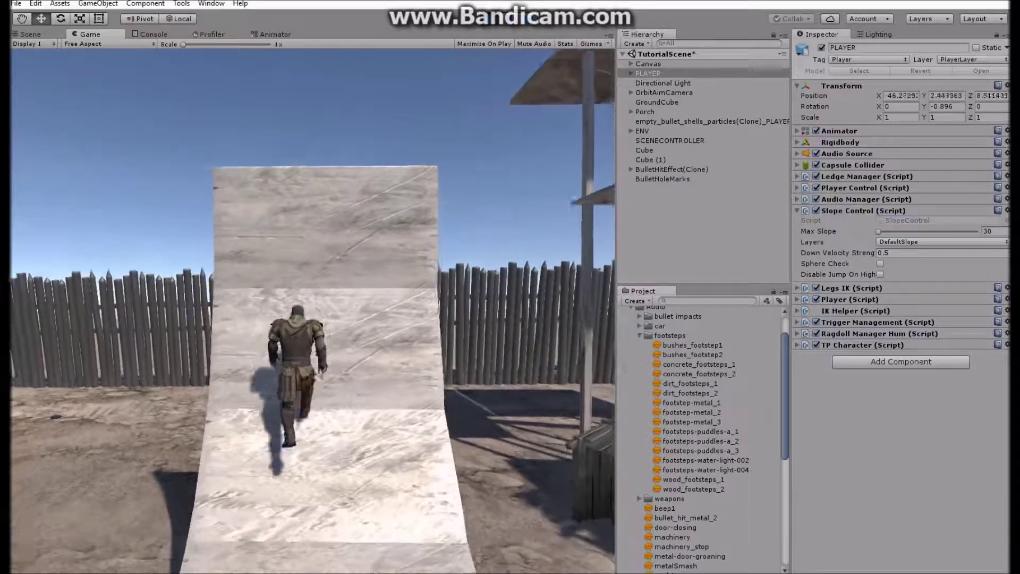
pyautogui.press('w')
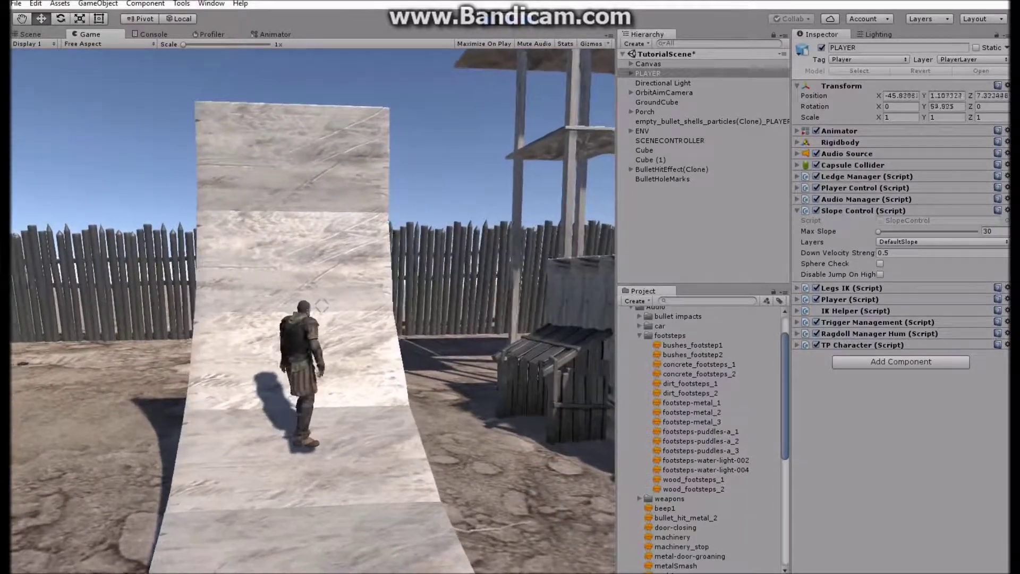
pyautogui.press('w')
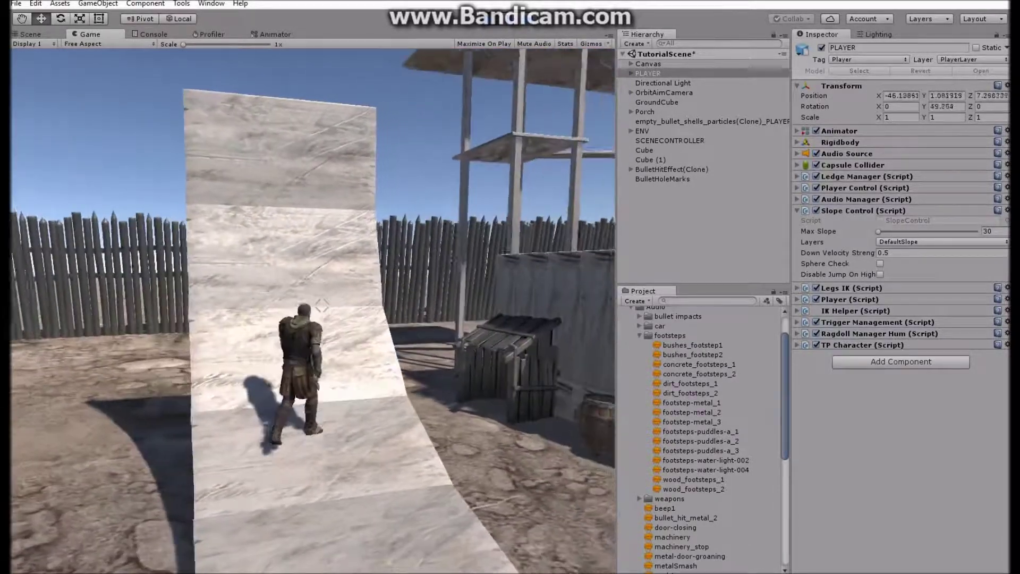
pyautogui.press('w')
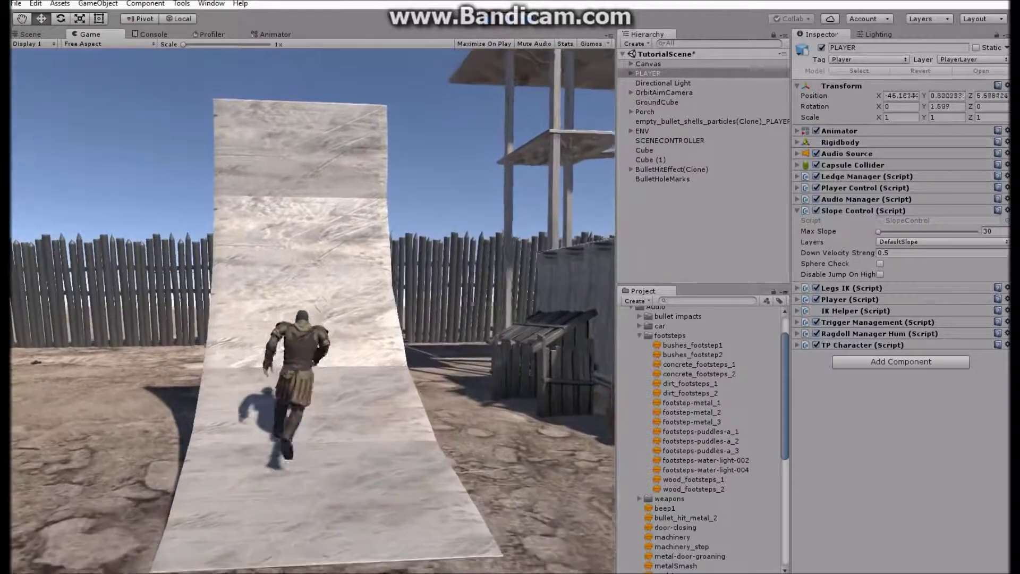
pyautogui.press('s')
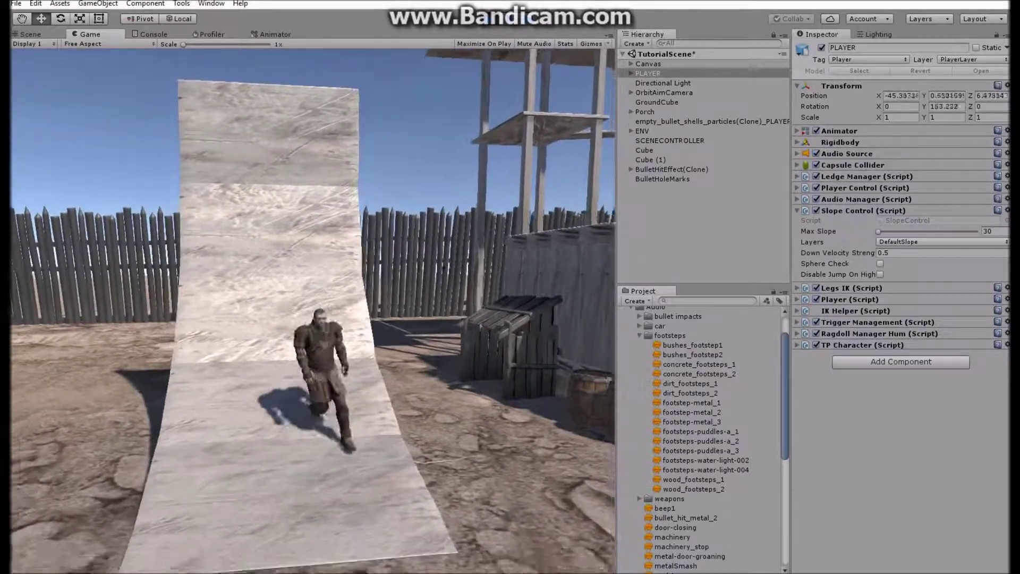
# Raise Max Slope to 75 in the Slope Control script, return to the running game and move the player to test it.
pyautogui.press('w')
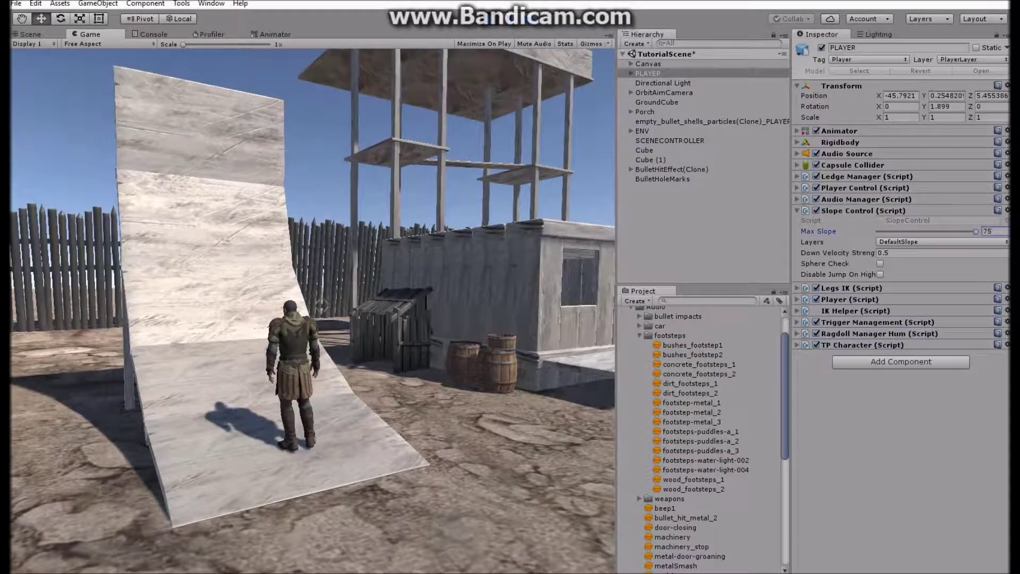
pyautogui.click(379, 289)
pyautogui.press('w')
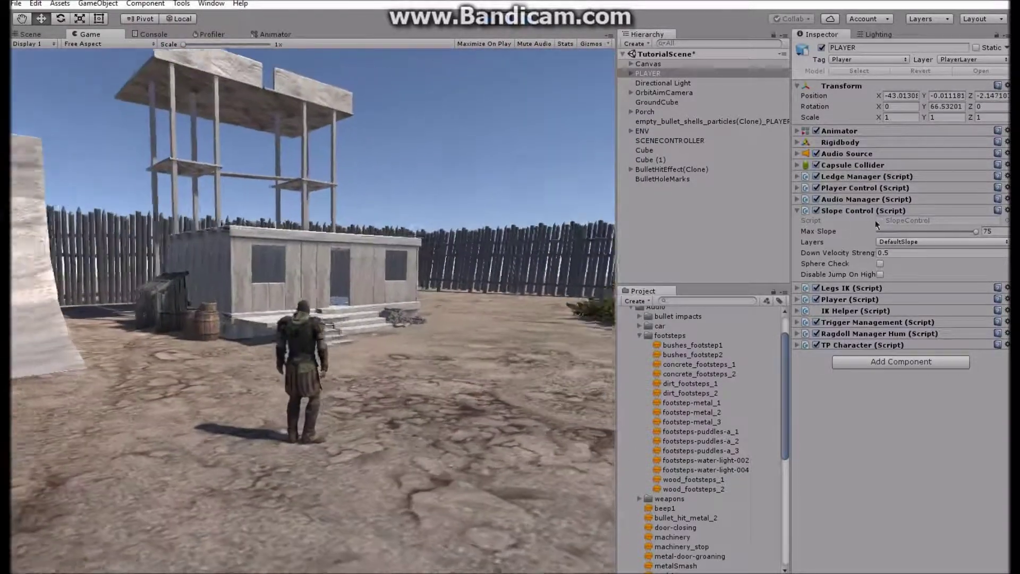
# Stop play mode, bring the whole yard with the player into the scene view, and deselect PLAYER.
pyautogui.hotkey('ctrl', 'p')
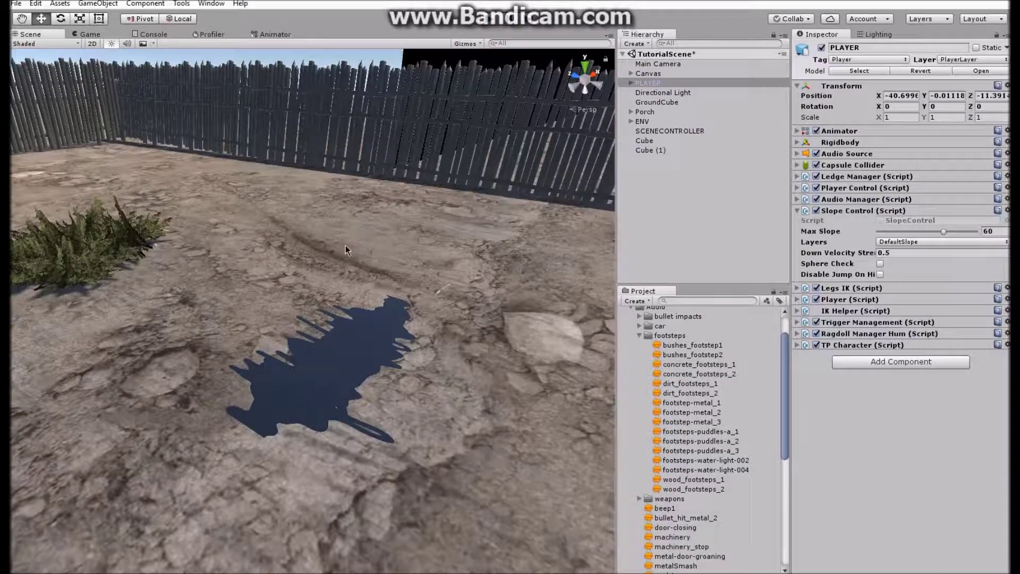
pyautogui.moveTo(348, 243); pyautogui.dragTo(271, 198, button='right')
pyautogui.press('s')
pyautogui.click(652, 225)
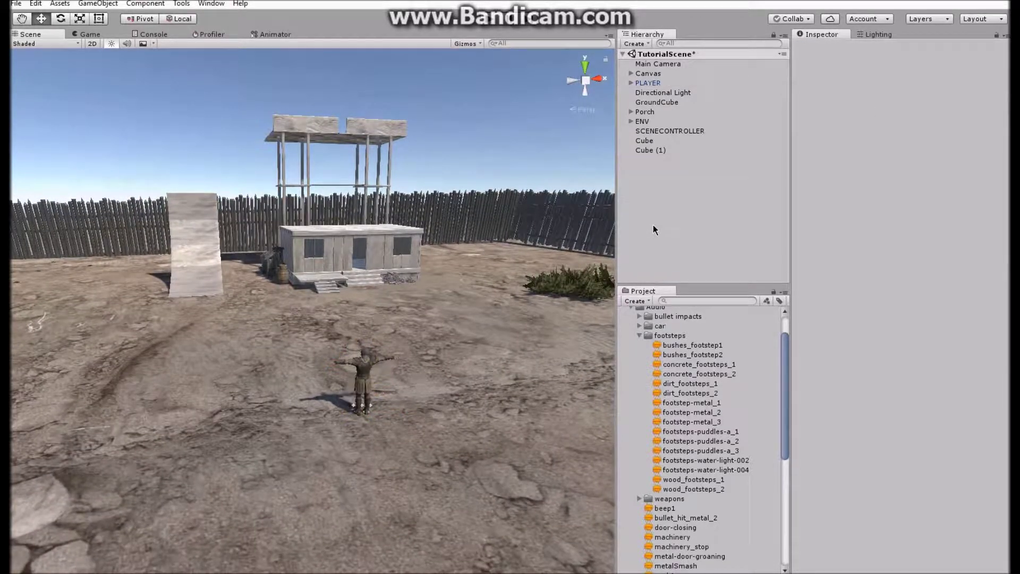
# Collapse the footsteps and Audio asset folders and return to the top of the _GrayCatCharacterController folder.
pyautogui.moveTo(420, 261)
pyautogui.mouseDown(button='right')
pyautogui.moveTo(430, 252)
pyautogui.moveTo(435, 260)
pyautogui.mouseUp(button='right')
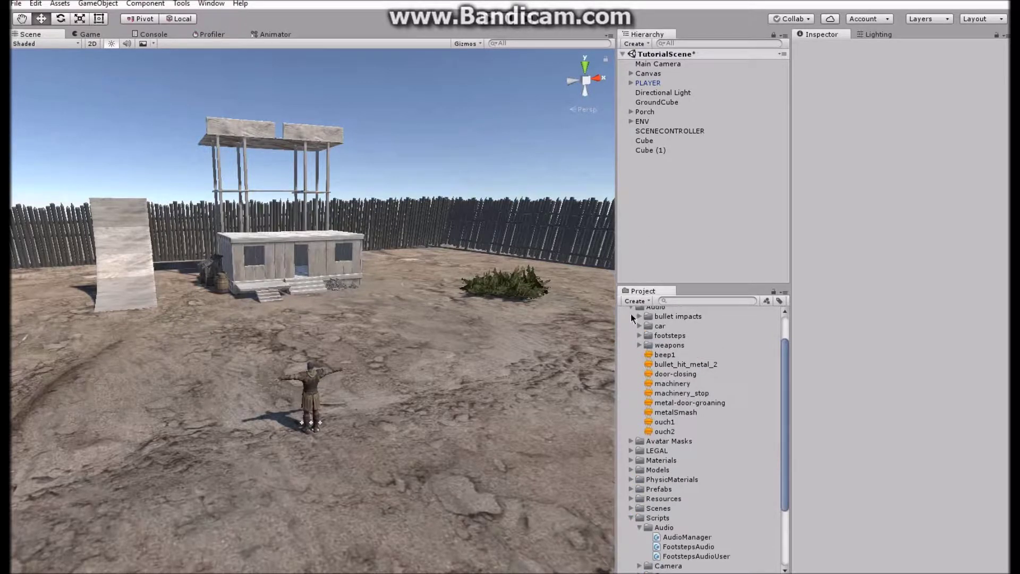
pyautogui.scroll(3, 630, 313)
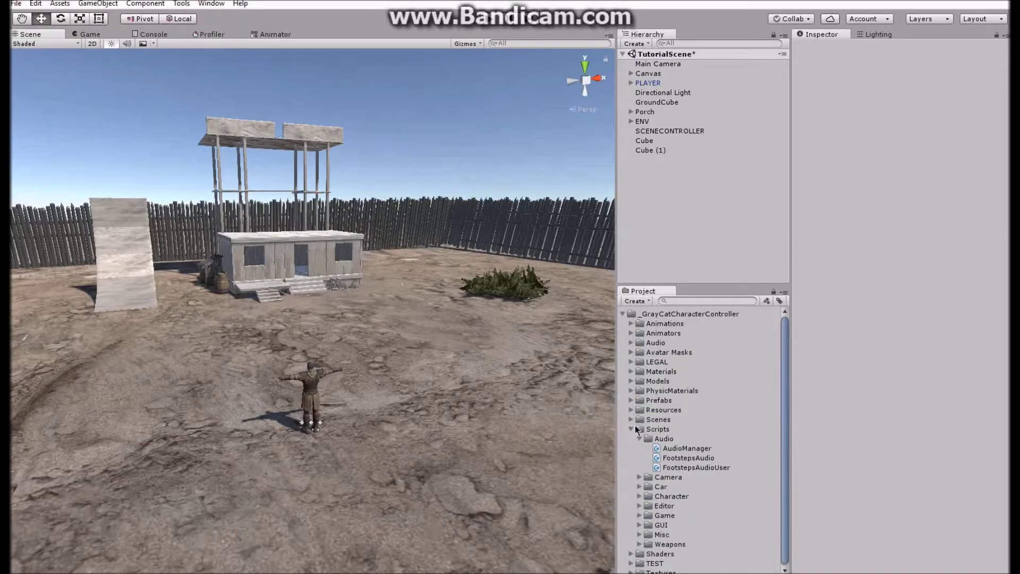